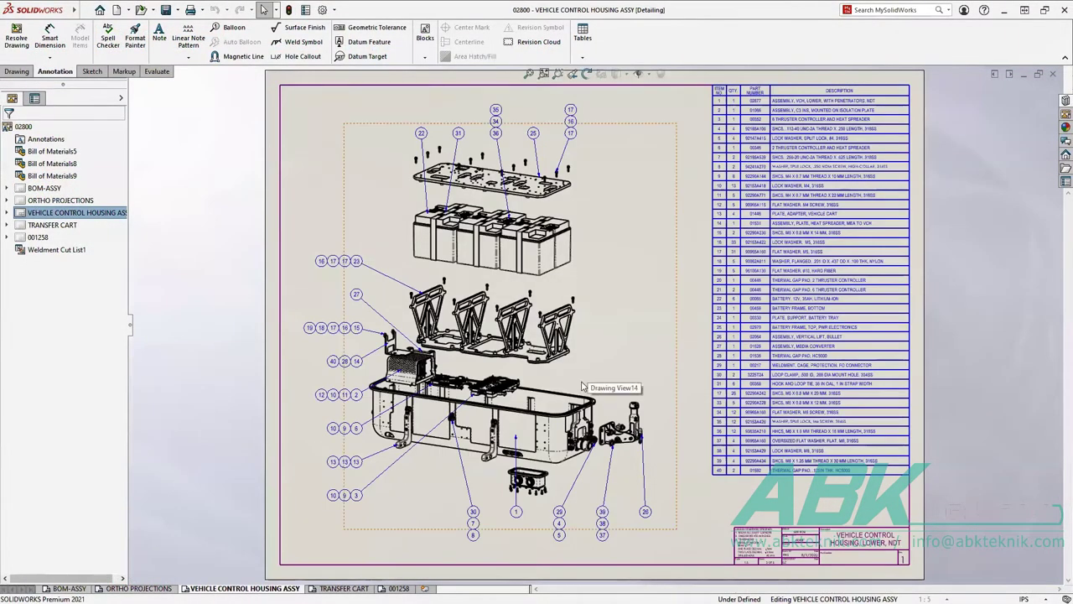
{"action": "scroll", "coordinate": [574, 351], "scroll_direction": "down", "scroll_amount": 2}
{"action": "scroll", "coordinate": [574, 351], "scroll_direction": "down", "scroll_amount": 2}
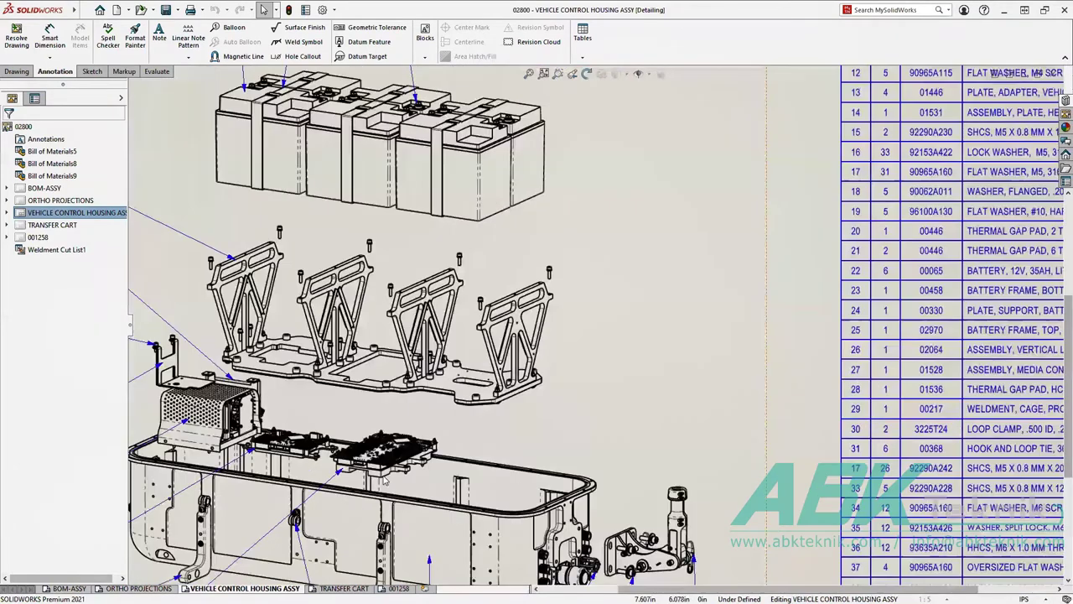
{"action": "middle_click_drag", "start_coordinate": [317, 434], "coordinate": [366, 359]}
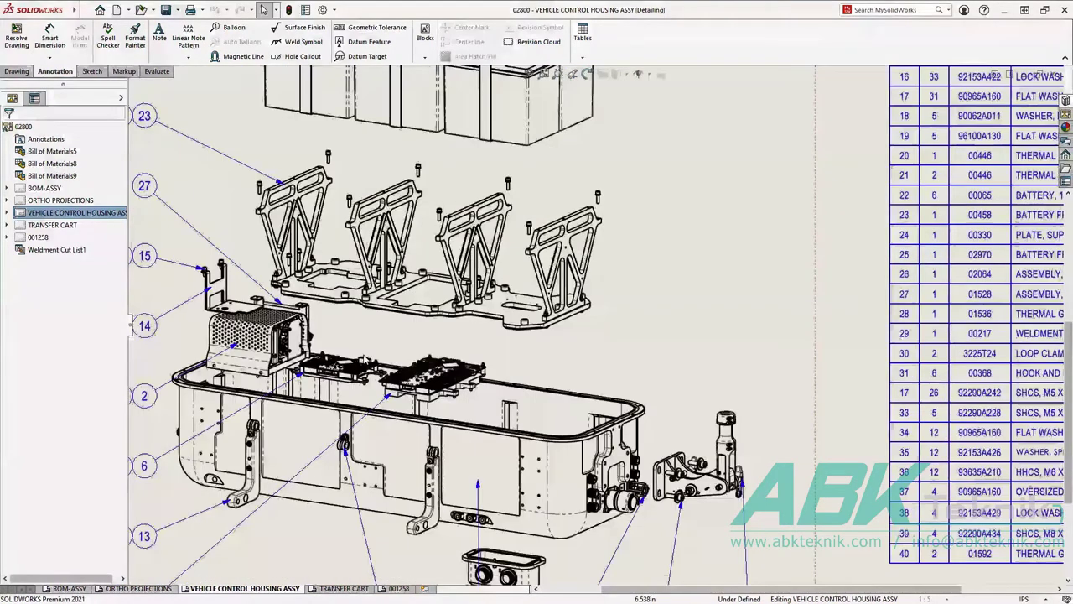
{"action": "scroll", "coordinate": [365, 361], "scroll_direction": "down", "scroll_amount": 5}
{"action": "mouse_move", "coordinate": [378, 364]}
{"action": "middle_mouse_down"}
{"action": "mouse_move", "coordinate": [549, 312]}
{"action": "mouse_move", "coordinate": [360, 308]}
{"action": "middle_mouse_up"}
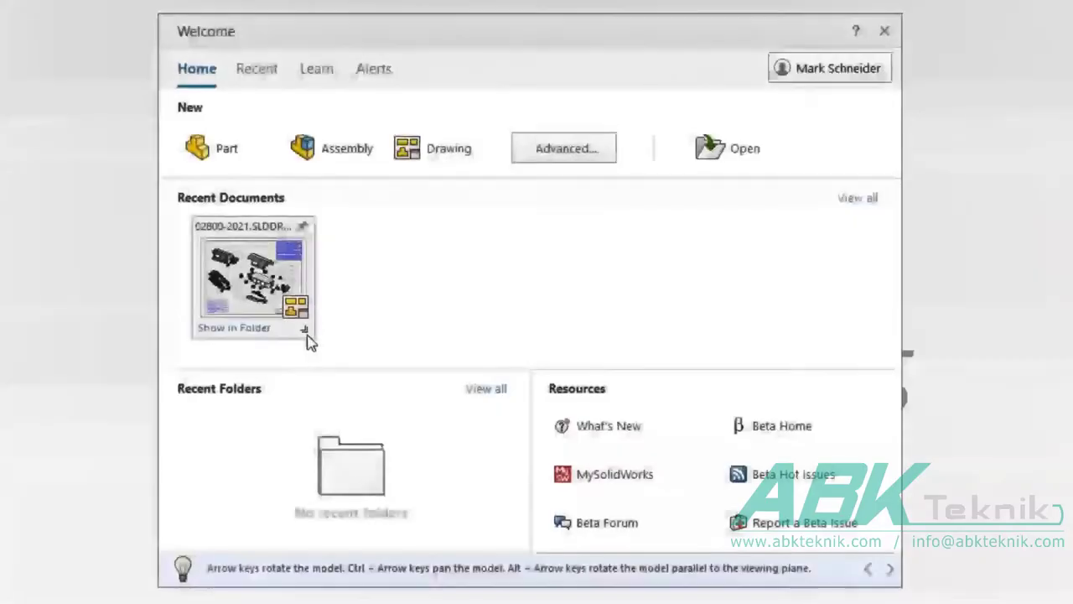
Step: Open the recent drawing 02800-2021.SLDDRW in Detailing mode
{"action": "mouse_move", "coordinate": [303, 330]}
{"action": "left_click", "coordinate": [377, 353]}
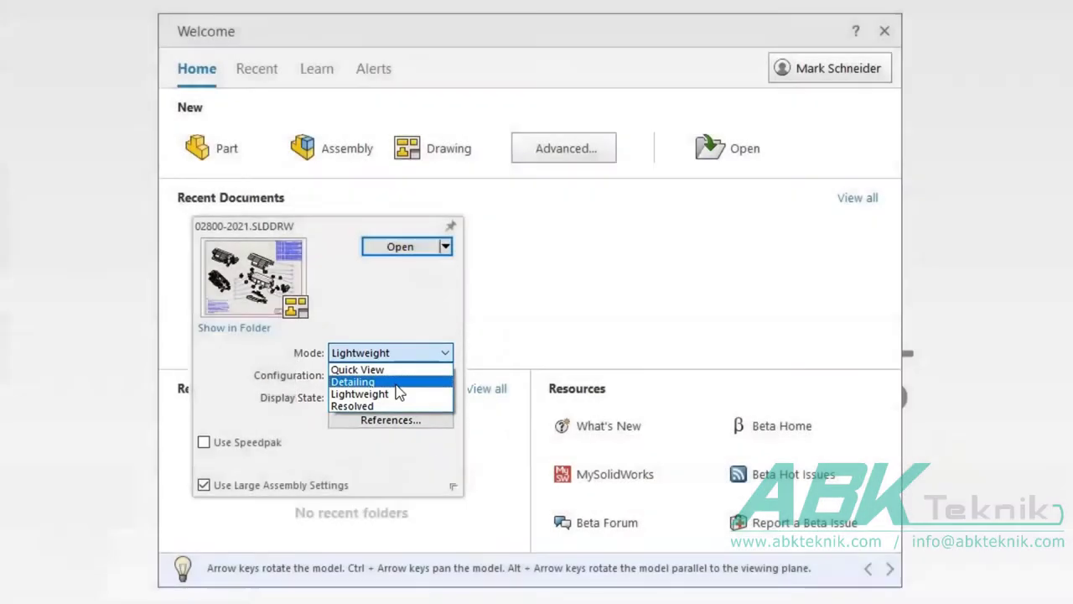
{"action": "left_click", "coordinate": [397, 382]}
{"action": "left_click", "coordinate": [400, 247]}
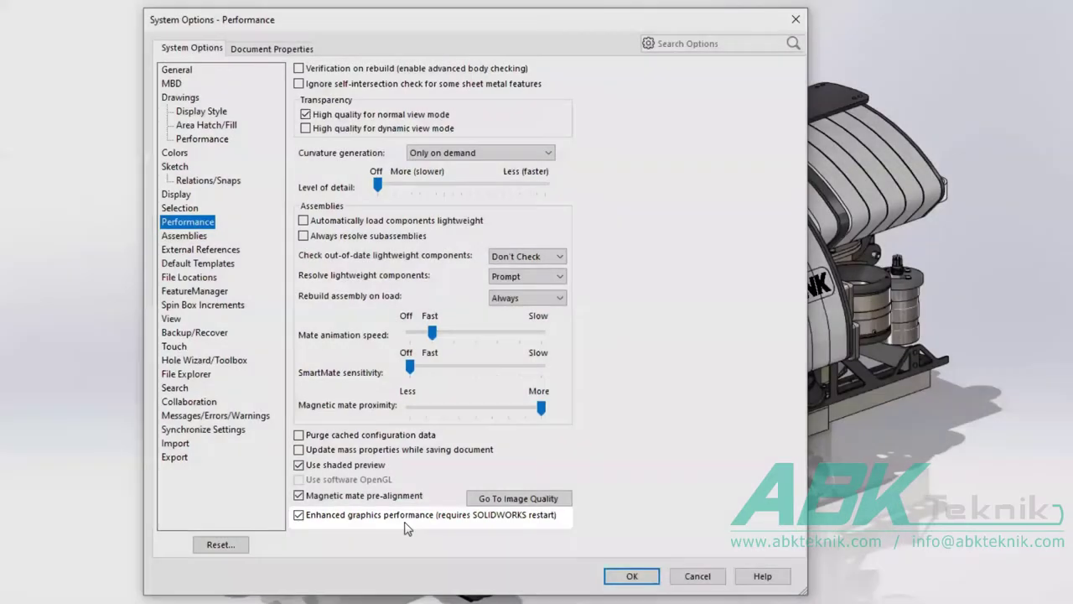
Step: Accept the system performance options with Enhanced graphics performance enabled and return to the 02800 assembly model
{"action": "left_click", "coordinate": [632, 576]}
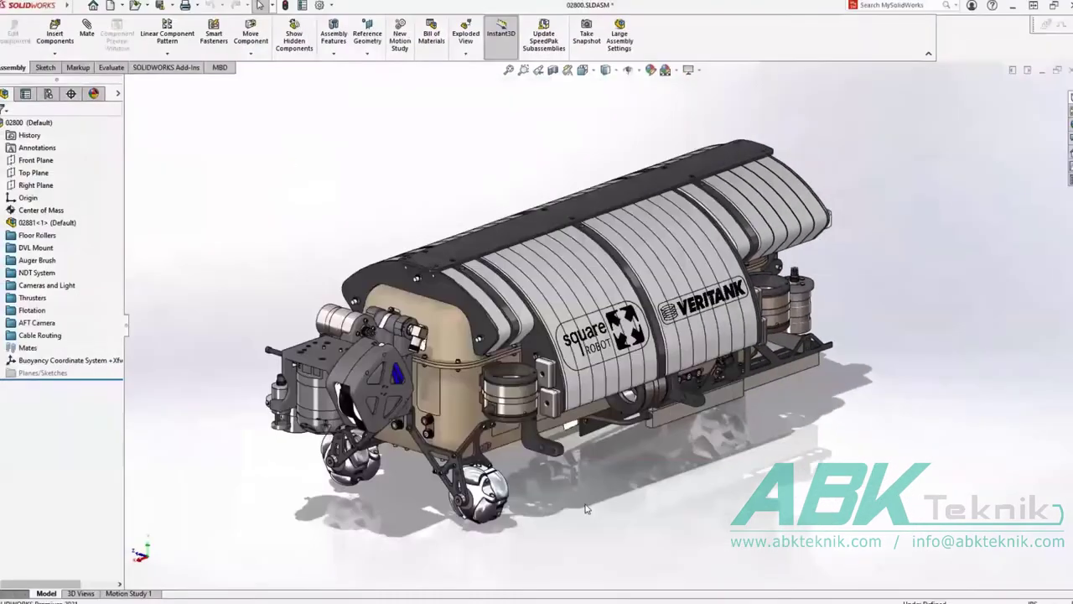
{"action": "middle_click_drag", "start_coordinate": [585, 508], "coordinate": [581, 474]}
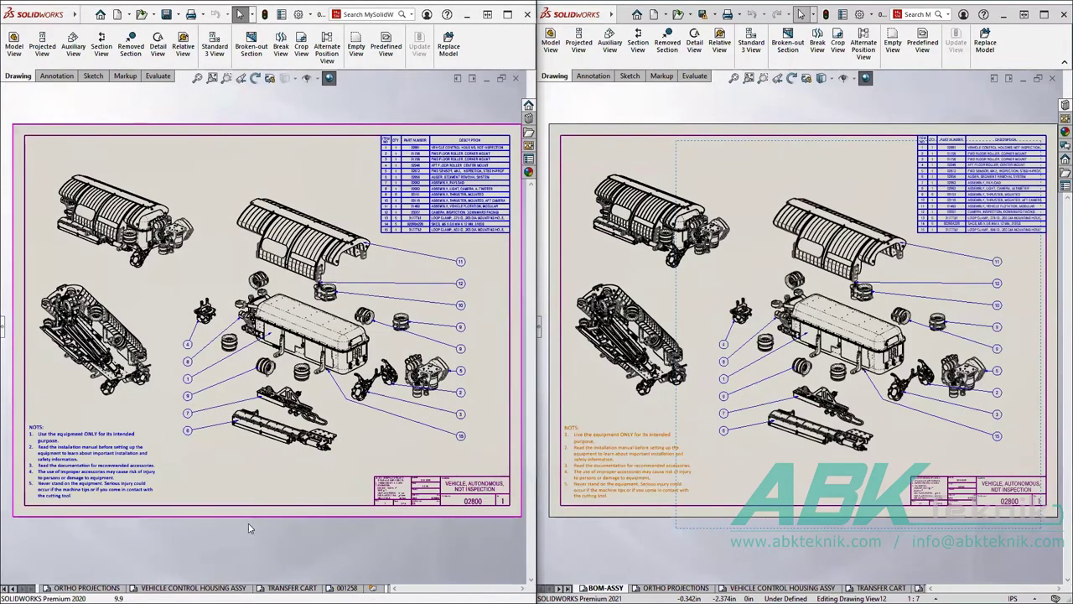
Step: Examine the BOM-ASSY sheet in the 2020 and 2021 sessions, inspecting the 2021 exploded view and underside isometric view up close
{"action": "double_click", "coordinate": [295, 291]}
{"action": "mouse_move", "coordinate": [295, 291]}
{"action": "middle_mouse_down"}
{"action": "mouse_move", "coordinate": [283, 245]}
{"action": "mouse_move", "coordinate": [154, 288]}
{"action": "mouse_move", "coordinate": [269, 359]}
{"action": "mouse_move", "coordinate": [316, 306]}
{"action": "mouse_move", "coordinate": [244, 384]}
{"action": "mouse_move", "coordinate": [246, 316]}
{"action": "mouse_move", "coordinate": [259, 302]}
{"action": "mouse_move", "coordinate": [273, 326]}
{"action": "middle_mouse_up"}
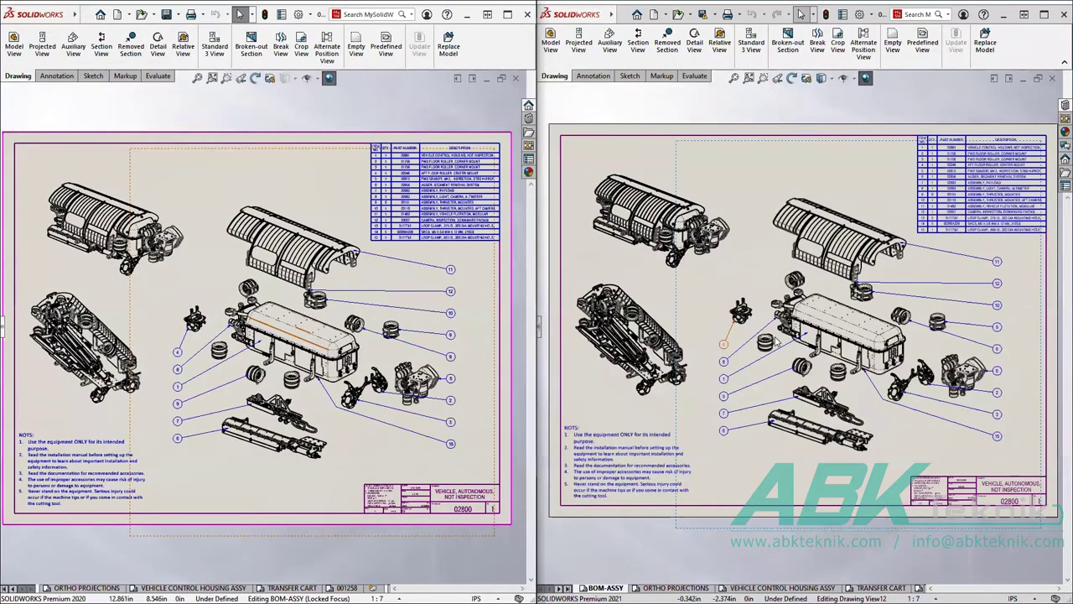
{"action": "mouse_move", "coordinate": [848, 343]}
{"action": "middle_mouse_down", "text": "ctrl"}
{"action": "mouse_move", "coordinate": [844, 393]}
{"action": "mouse_move", "coordinate": [819, 225]}
{"action": "mouse_move", "coordinate": [870, 361]}
{"action": "mouse_move", "coordinate": [832, 344]}
{"action": "middle_mouse_up", "text": "ctrl"}
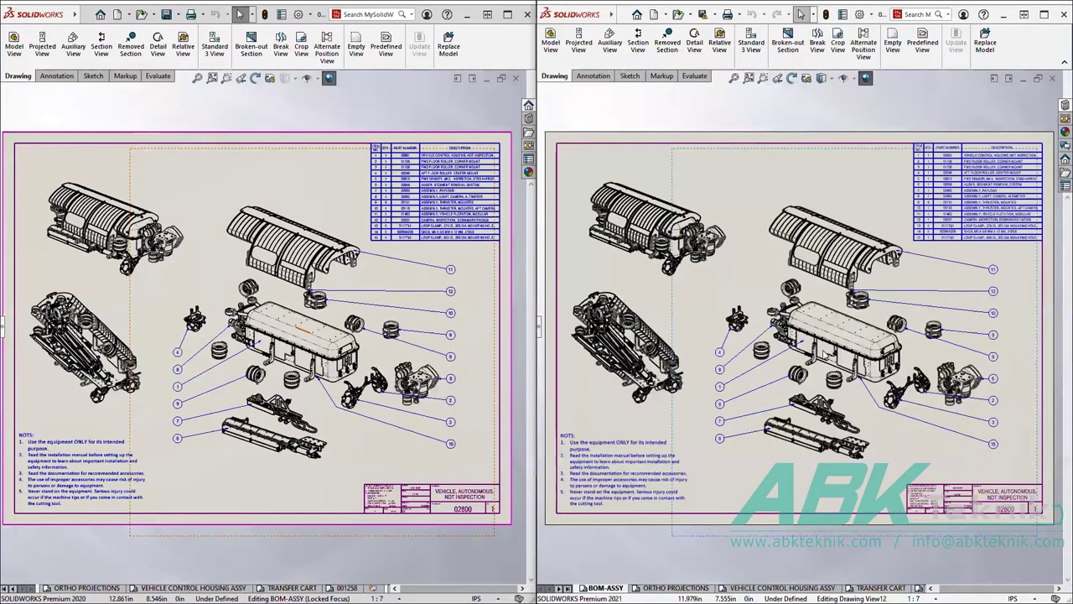
{"action": "middle_click_drag", "start_coordinate": [855, 361], "coordinate": [844, 290], "text": "shift"}
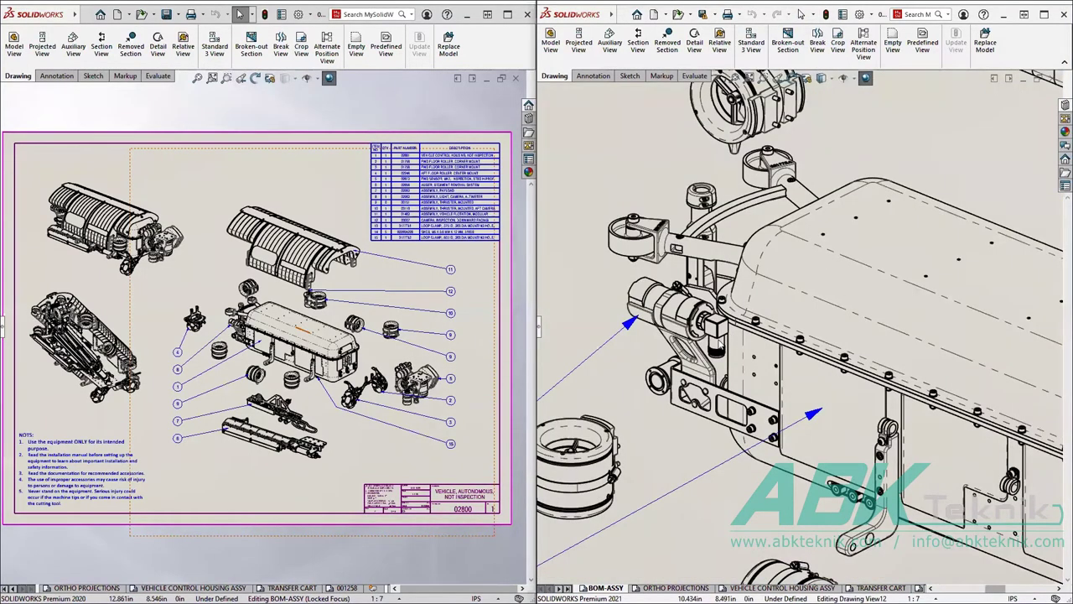
{"action": "middle_click_drag", "start_coordinate": [785, 428], "coordinate": [744, 172]}
{"action": "middle_click_drag", "start_coordinate": [670, 311], "coordinate": [1072, 309]}
{"action": "middle_click_drag", "start_coordinate": [743, 321], "coordinate": [1072, 313]}
{"action": "middle_click_drag", "start_coordinate": [570, 126], "coordinate": [782, 269]}
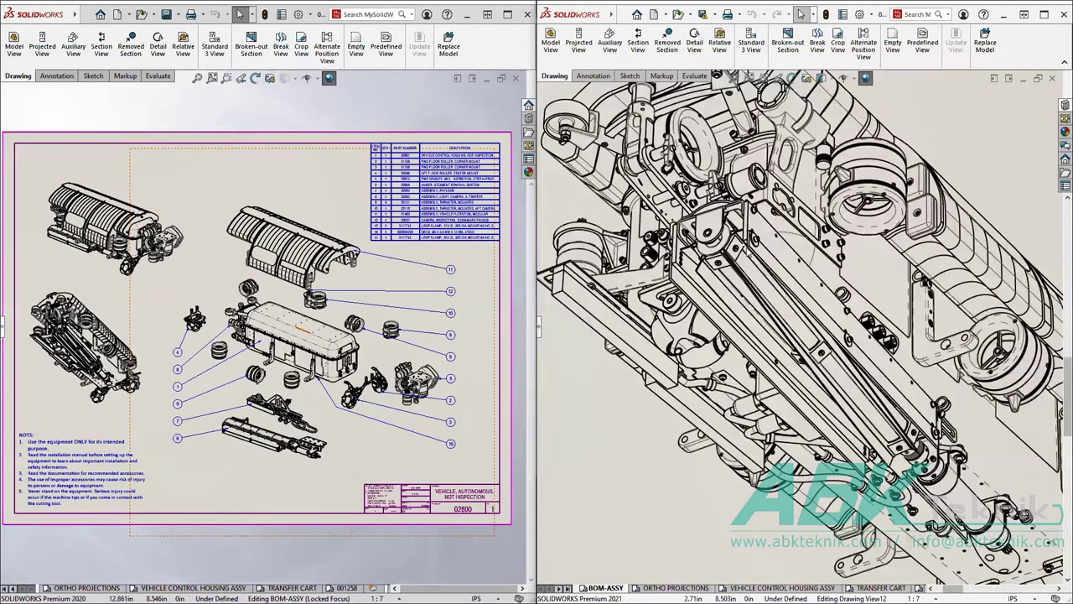
{"action": "middle_click_drag", "start_coordinate": [729, 238], "coordinate": [764, 301]}
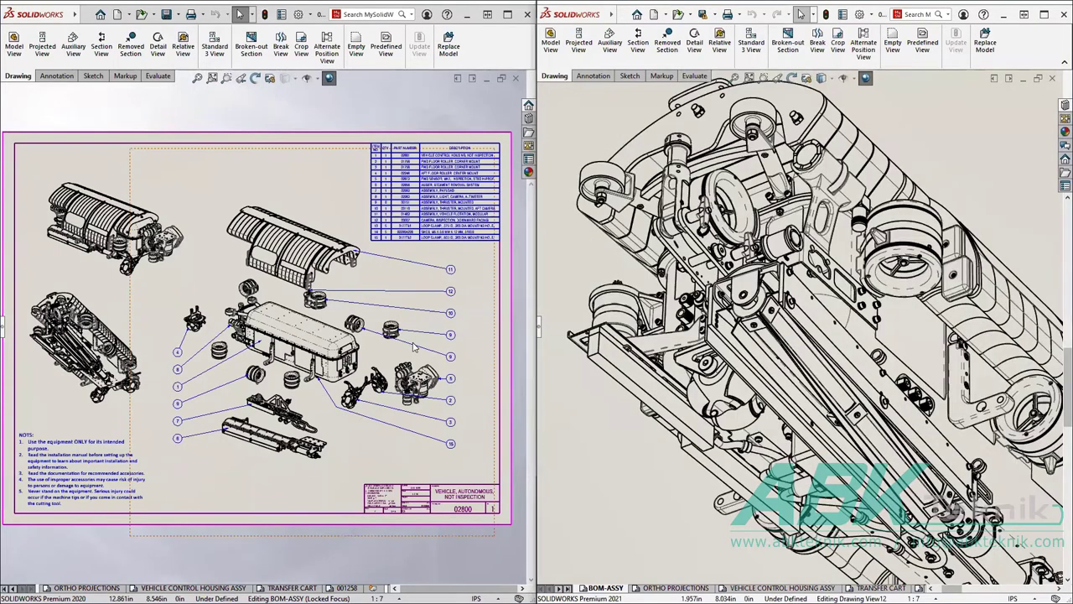
Step: Examine the same exploded and underside views in the 2020 session, and compare the upper isometric view in both sessions
{"action": "middle_click_drag", "start_coordinate": [414, 335], "coordinate": [414, 234], "text": "shift"}
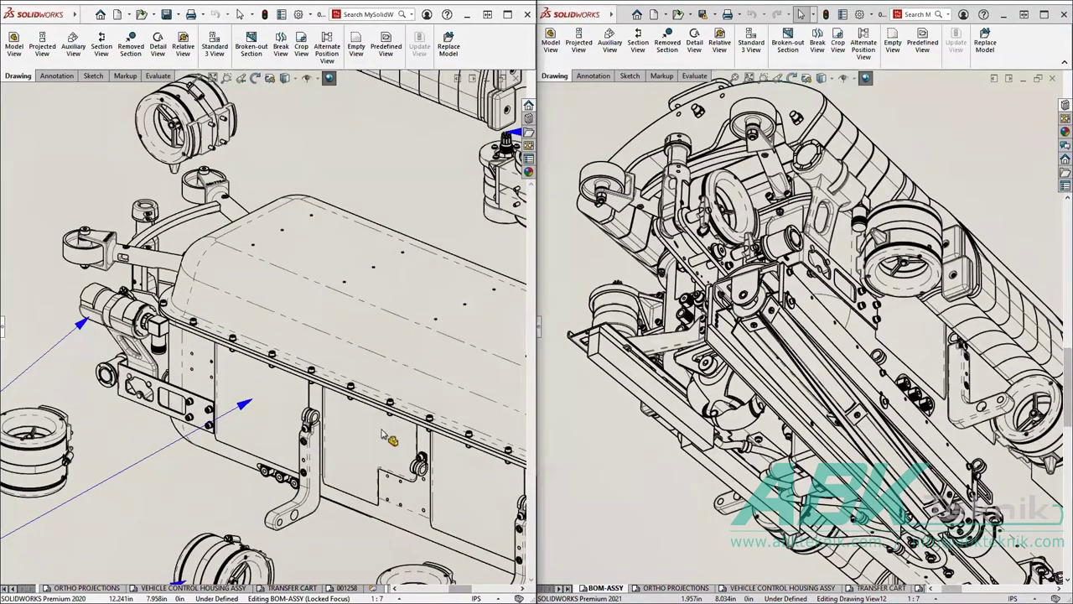
{"action": "mouse_move", "coordinate": [387, 436]}
{"action": "middle_mouse_down"}
{"action": "mouse_move", "coordinate": [368, 217]}
{"action": "mouse_move", "coordinate": [720, 229]}
{"action": "middle_mouse_up"}
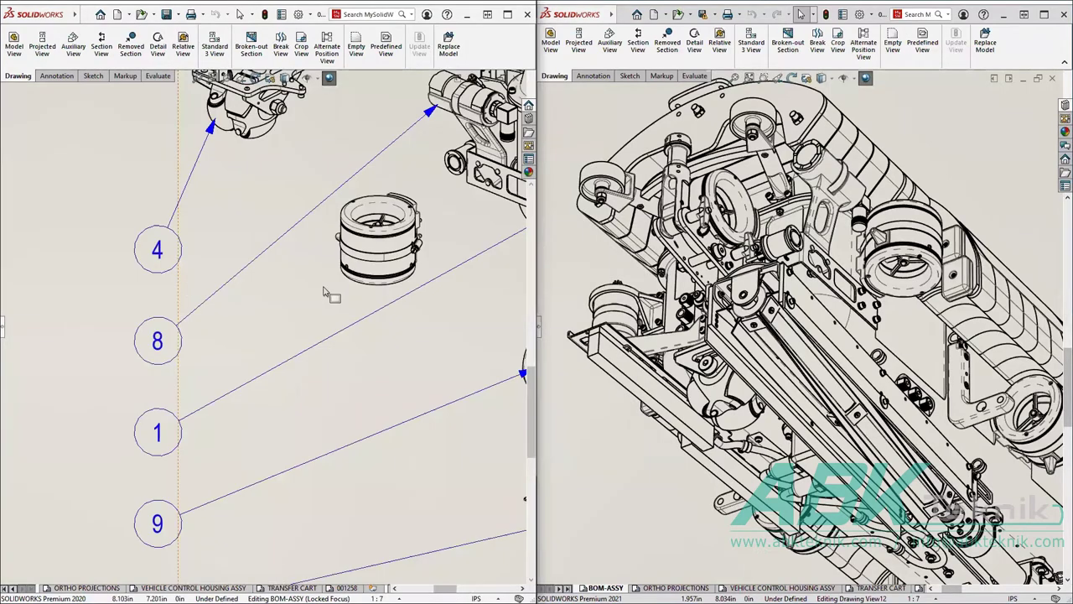
{"action": "middle_click_drag", "start_coordinate": [322, 291], "coordinate": [657, 307]}
{"action": "middle_click_drag", "start_coordinate": [289, 308], "coordinate": [404, 372]}
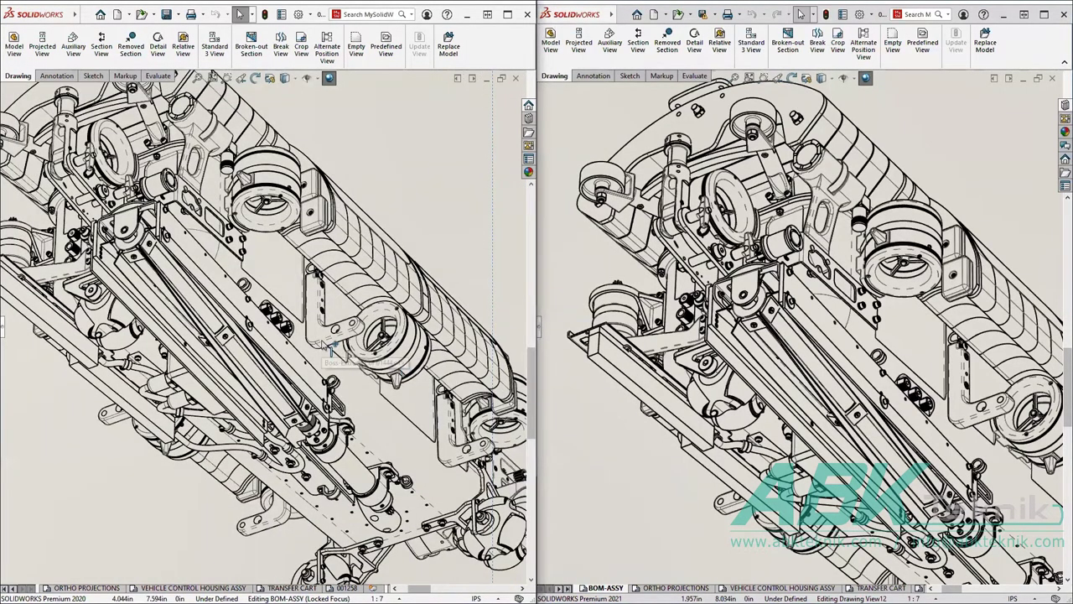
{"action": "scroll", "coordinate": [528, 373], "scroll_direction": "down", "scroll_amount": 2}
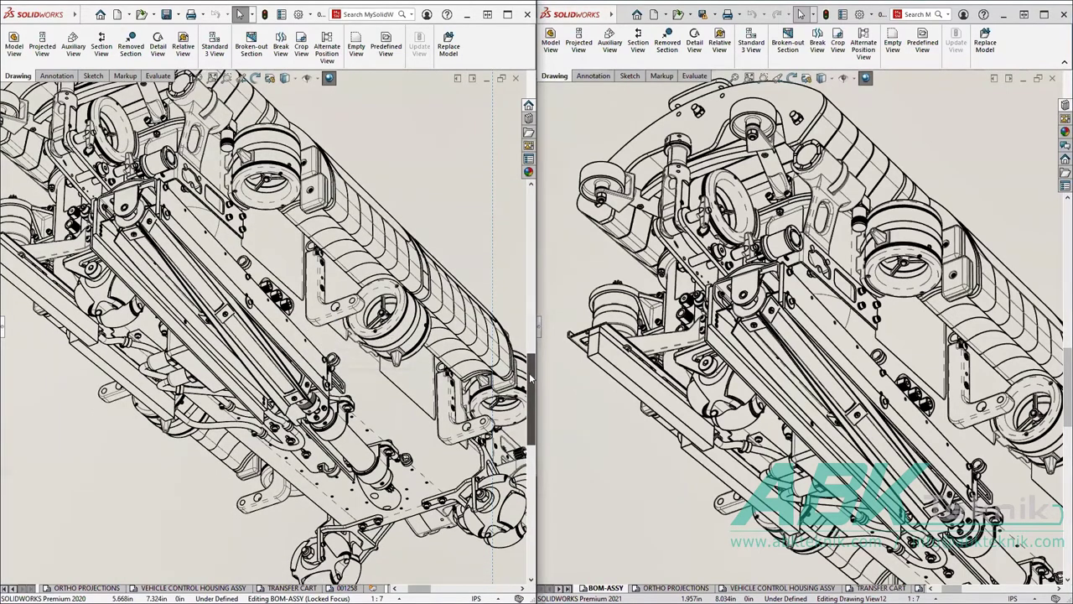
{"action": "left_click_drag", "start_coordinate": [528, 363], "coordinate": [532, 261]}
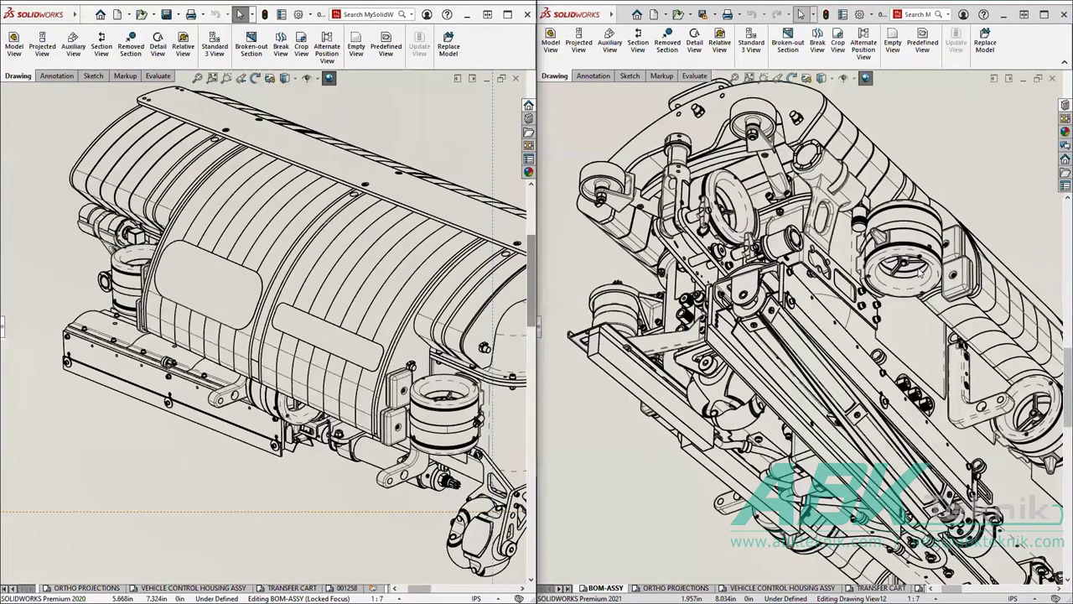
{"action": "left_click_drag", "start_coordinate": [1067, 361], "coordinate": [1065, 263]}
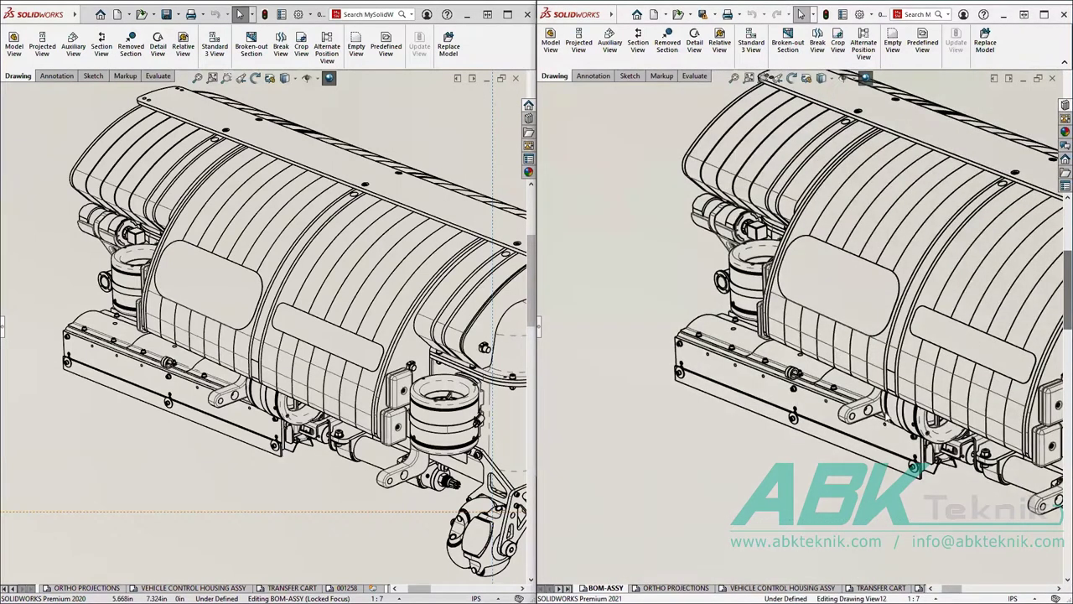
Step: Show the ORTHO PROJECTIONS sheet in both SOLIDWORKS sessions and compare the side and end views up close
{"action": "left_click", "coordinate": [676, 587]}
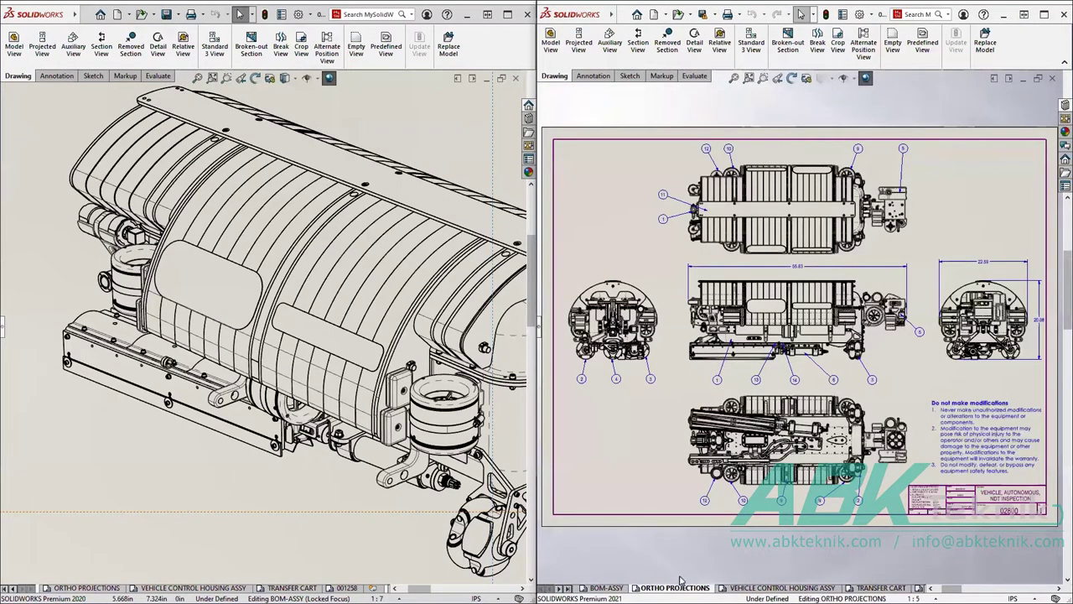
{"action": "left_click", "coordinate": [99, 588]}
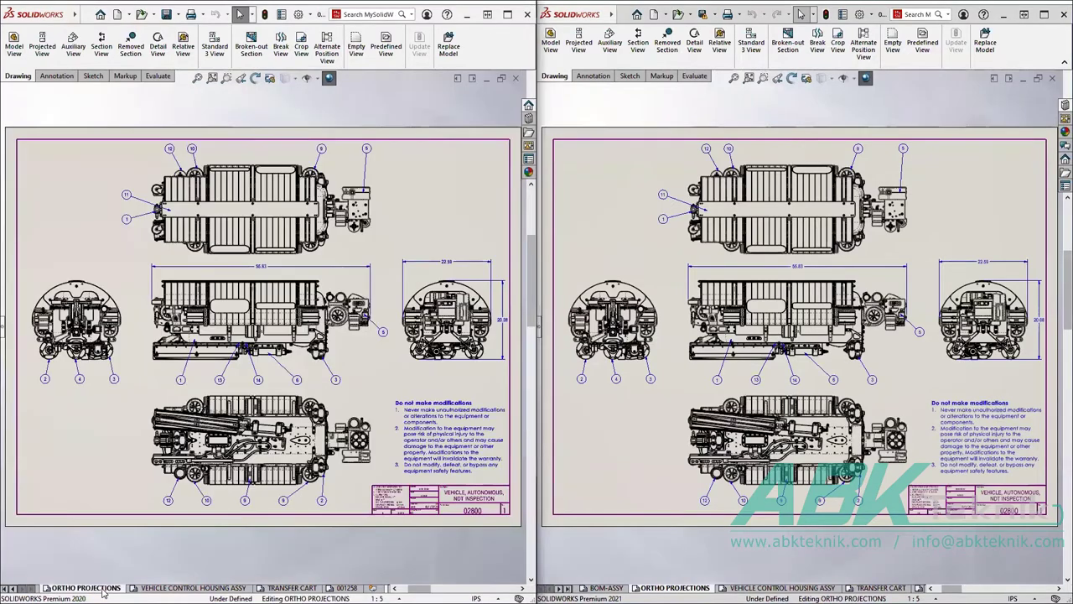
{"action": "mouse_move", "coordinate": [281, 353]}
{"action": "middle_mouse_down"}
{"action": "mouse_move", "coordinate": [290, 283]}
{"action": "mouse_move", "coordinate": [220, 263]}
{"action": "mouse_move", "coordinate": [264, 387]}
{"action": "mouse_move", "coordinate": [298, 405]}
{"action": "middle_mouse_up"}
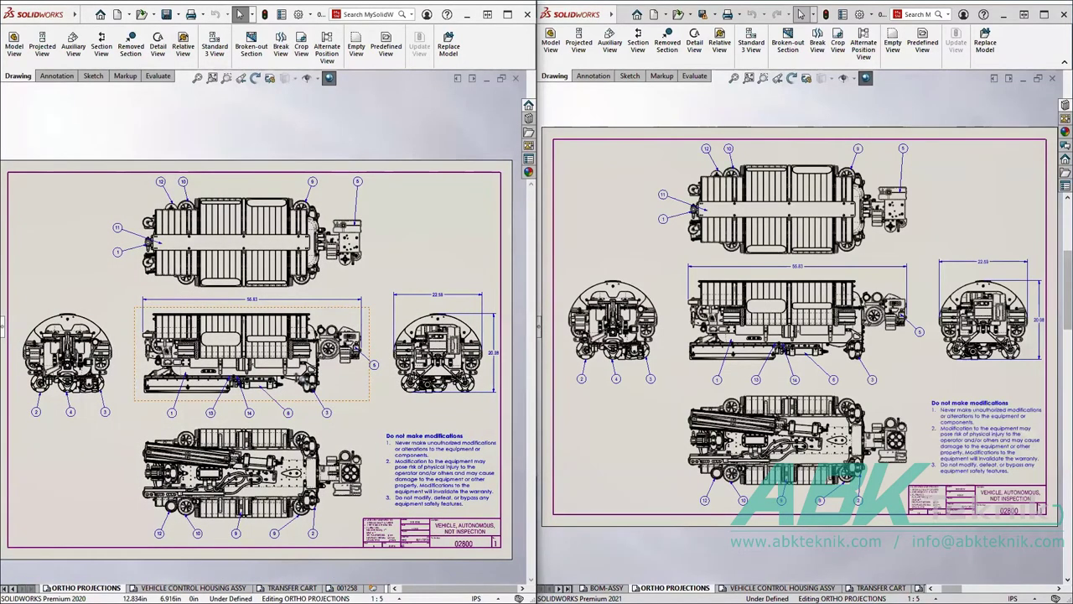
{"action": "scroll", "coordinate": [265, 325], "scroll_direction": "down", "scroll_amount": 3}
{"action": "scroll", "coordinate": [265, 326], "scroll_direction": "down", "scroll_amount": 3}
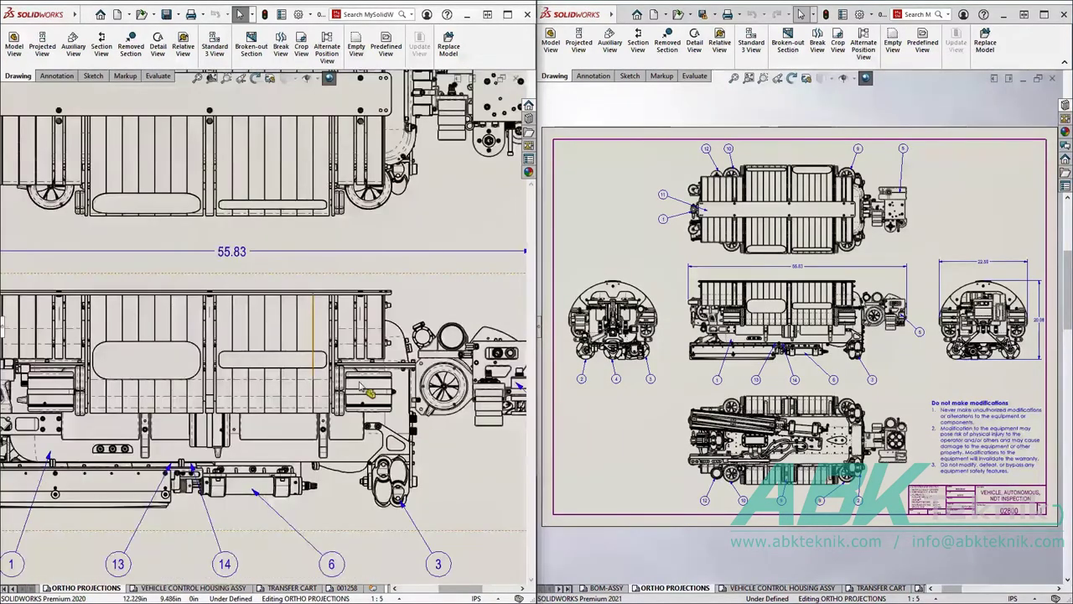
{"action": "middle_click_drag", "start_coordinate": [511, 409], "coordinate": [172, 386]}
{"action": "mouse_move", "coordinate": [790, 404]}
{"action": "middle_mouse_down"}
{"action": "mouse_move", "coordinate": [837, 370]}
{"action": "mouse_move", "coordinate": [700, 361]}
{"action": "middle_mouse_up"}
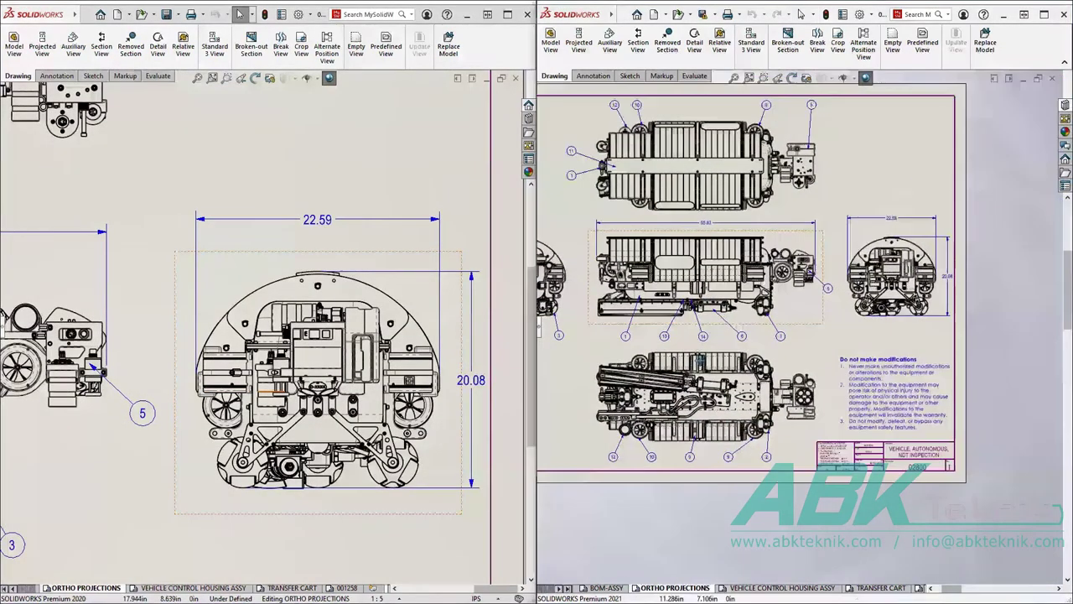
{"action": "middle_click_drag", "start_coordinate": [734, 321], "coordinate": [840, 384]}
{"action": "scroll", "coordinate": [801, 327], "scroll_direction": "down", "scroll_amount": 6}
{"action": "middle_click_drag", "start_coordinate": [921, 370], "coordinate": [520, 355]}
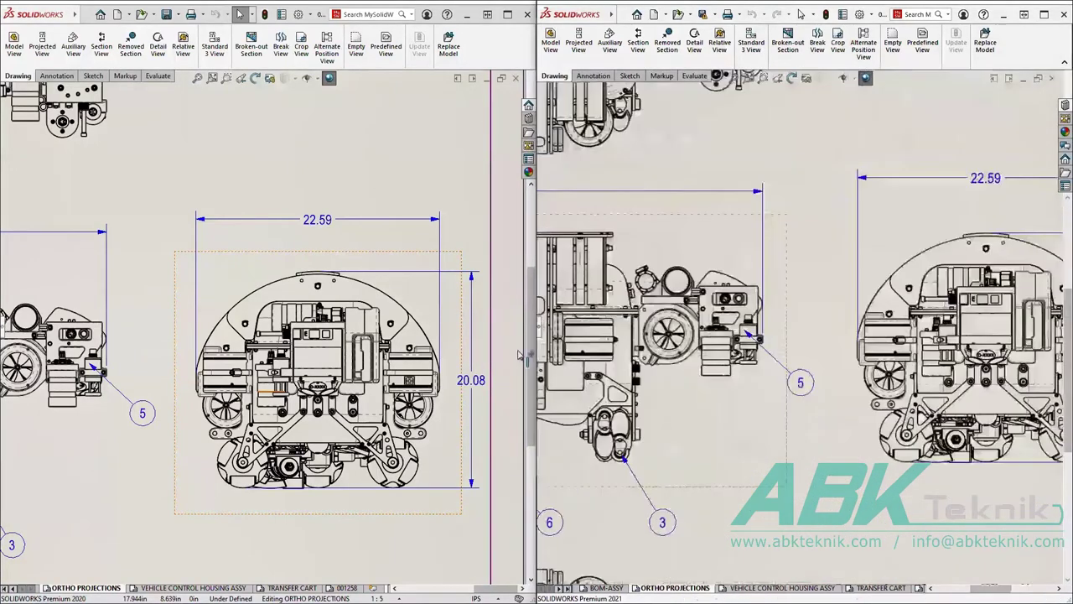
{"action": "middle_click_drag", "start_coordinate": [928, 363], "coordinate": [750, 369]}
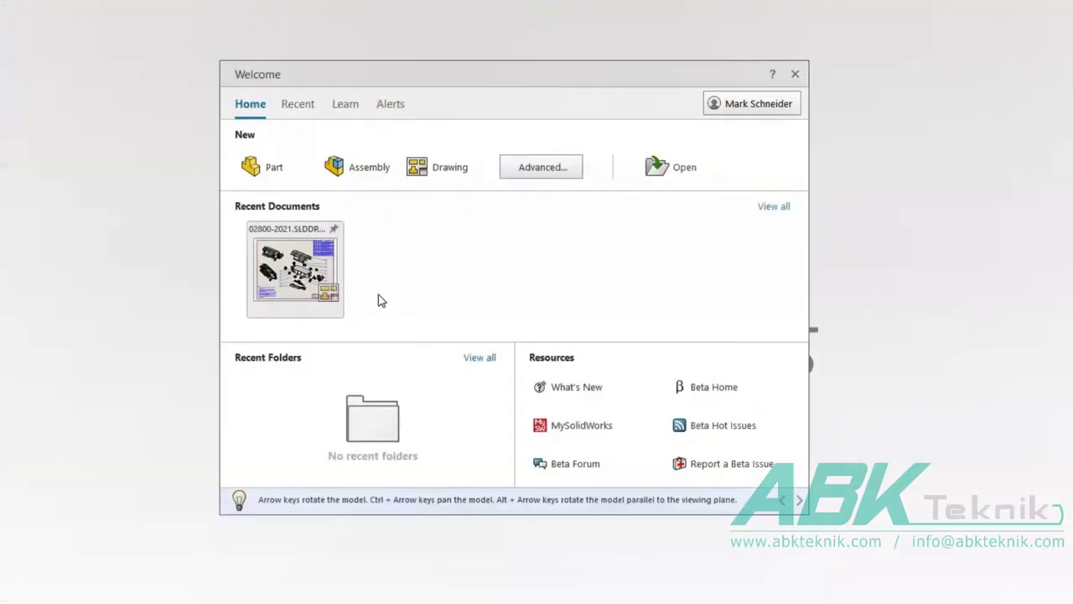
Step: Load 02800-2021.SLDDRW from the recent documents using Detailing mode
{"action": "left_click", "coordinate": [336, 311]}
{"action": "left_click", "coordinate": [397, 332]}
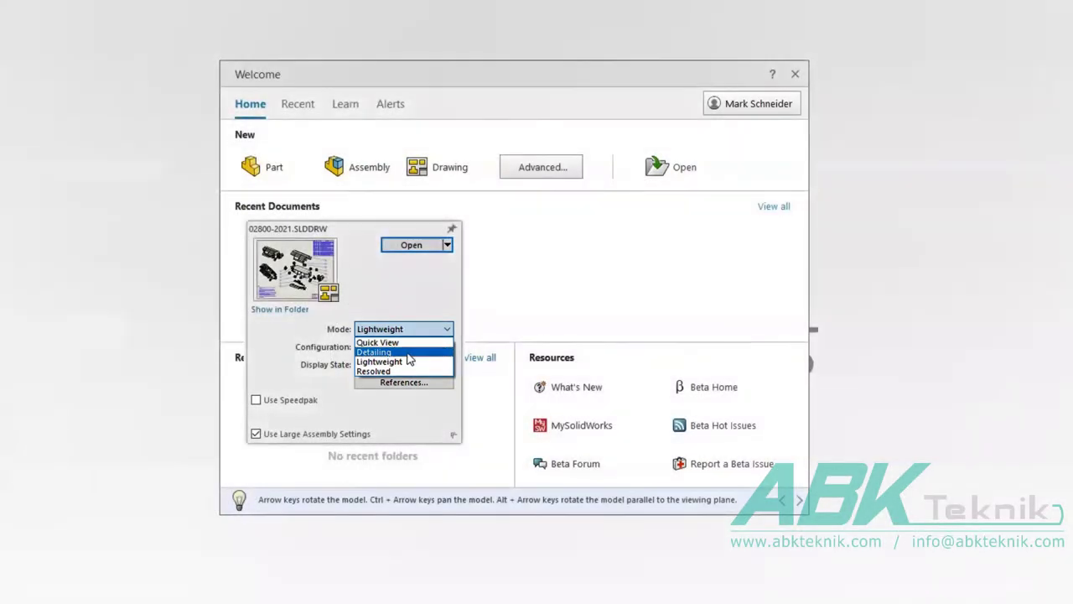
{"action": "left_click", "coordinate": [409, 352]}
{"action": "left_click", "coordinate": [412, 245]}
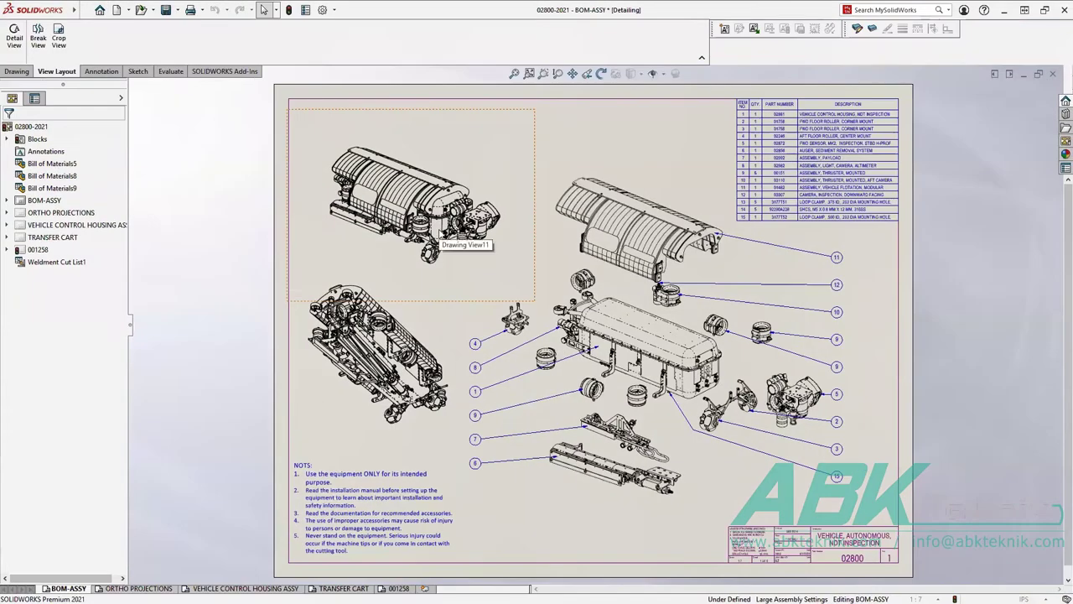
Step: Select the vertical magnetic line aligning balloons 4, 8, 1, 9, 7 and 6 beside the exploded view on the BOM-ASSY sheet
{"action": "mouse_move", "coordinate": [582, 353]}
{"action": "middle_mouse_down"}
{"action": "mouse_move", "coordinate": [628, 307]}
{"action": "mouse_move", "coordinate": [514, 317]}
{"action": "mouse_move", "coordinate": [508, 370]}
{"action": "mouse_move", "coordinate": [564, 305]}
{"action": "mouse_move", "coordinate": [564, 290]}
{"action": "middle_mouse_up"}
{"action": "middle_click_drag", "start_coordinate": [402, 330], "coordinate": [532, 227]}
{"action": "left_click", "coordinate": [367, 246]}
{"action": "left_click_drag", "start_coordinate": [371, 277], "coordinate": [366, 280]}
{"action": "middle_click_drag", "start_coordinate": [311, 455], "coordinate": [365, 397]}
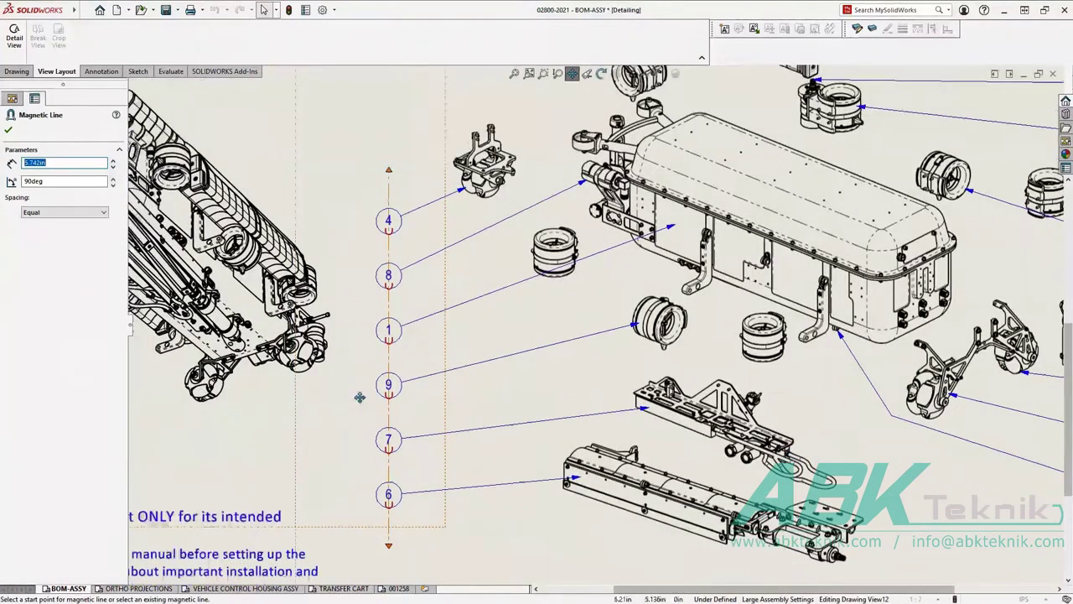
Step: Go through the ORTHO PROJECTIONS, VEHICLE CONTROL HOUSING ASSY and TRANSFER CART sheets and open sheet 001258
{"action": "left_click", "coordinate": [138, 589]}
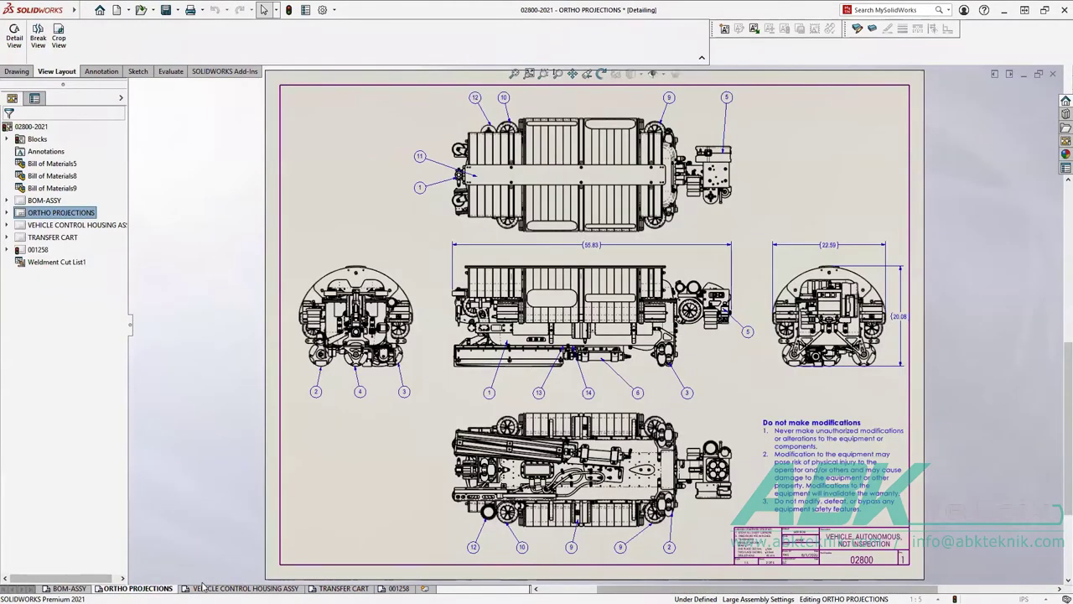
{"action": "left_click", "coordinate": [228, 589]}
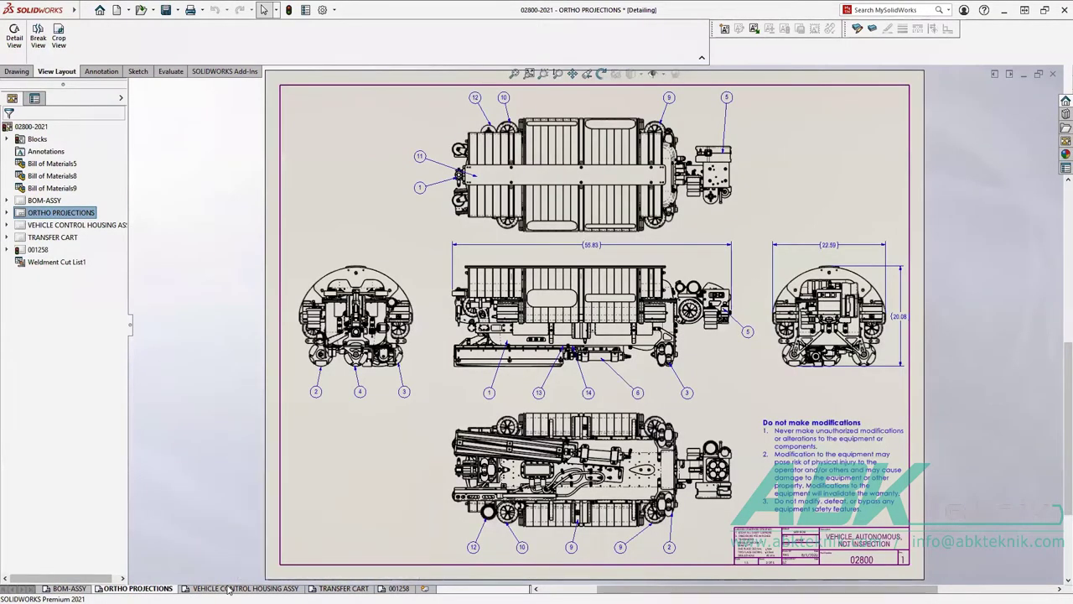
{"action": "left_click", "coordinate": [340, 588]}
{"action": "left_click", "coordinate": [405, 589]}
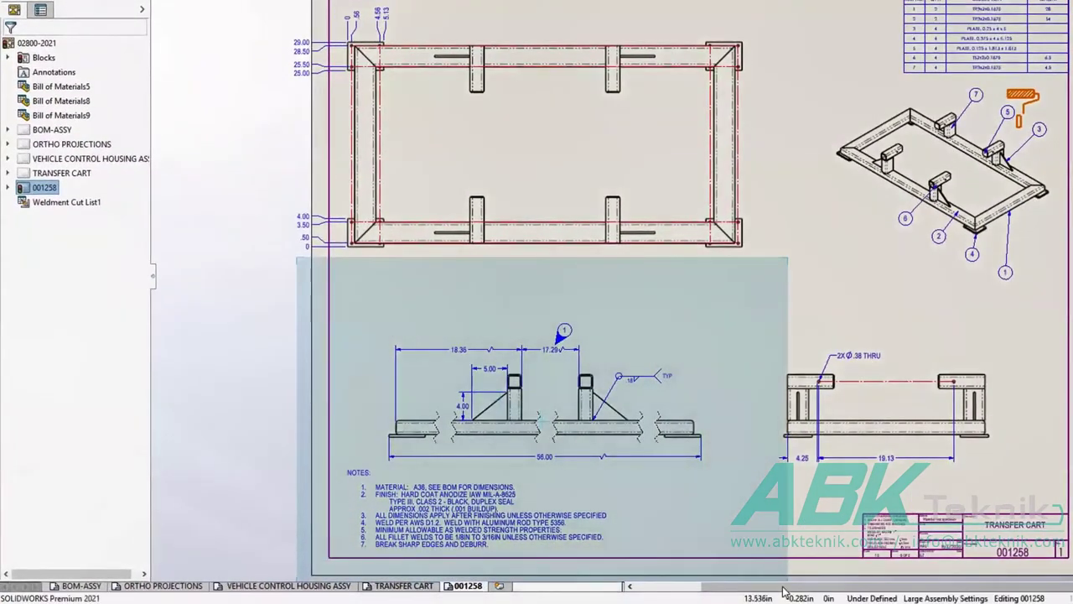
Step: Edit the NOTES text on sheet 001258, replacing "BOM" with "CNTLIST" in note 1
{"action": "left_click_drag", "start_coordinate": [783, 586], "coordinate": [787, 586]}
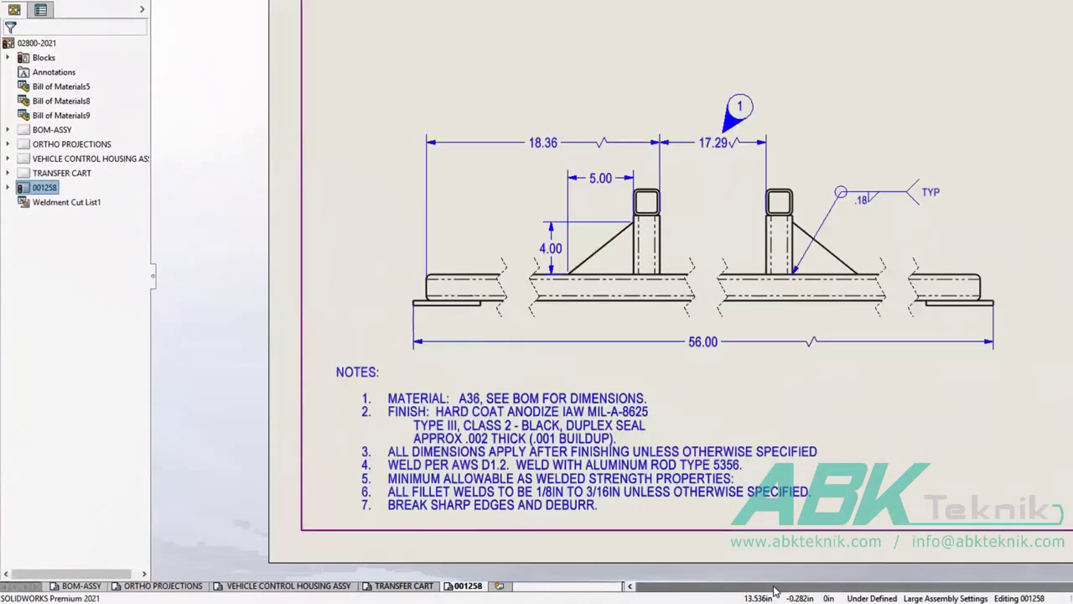
{"action": "left_click", "coordinate": [584, 481]}
{"action": "double_click", "coordinate": [527, 401]}
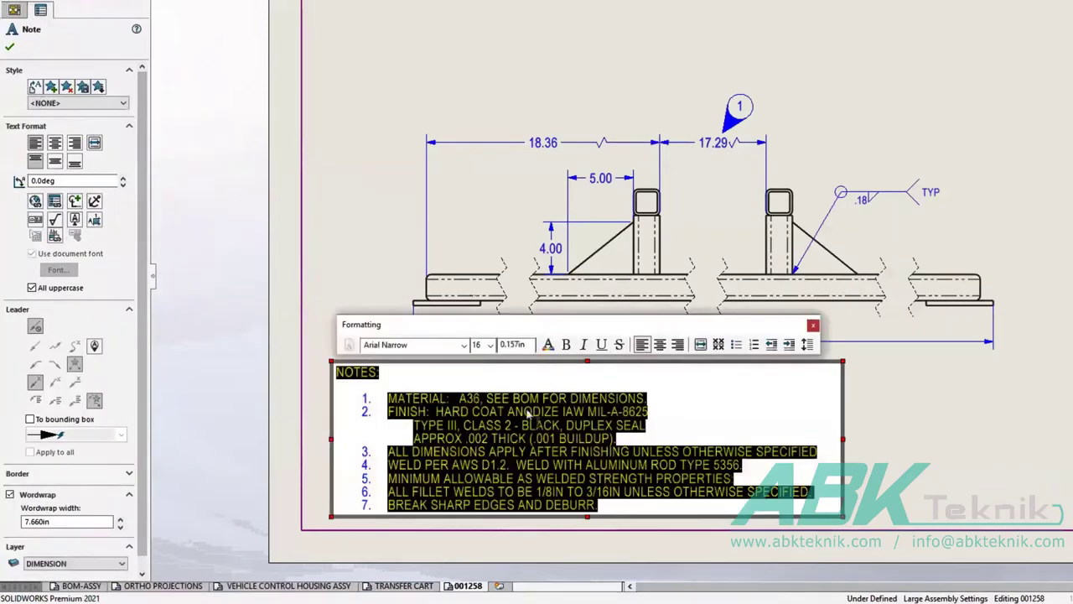
{"action": "double_click", "coordinate": [525, 399]}
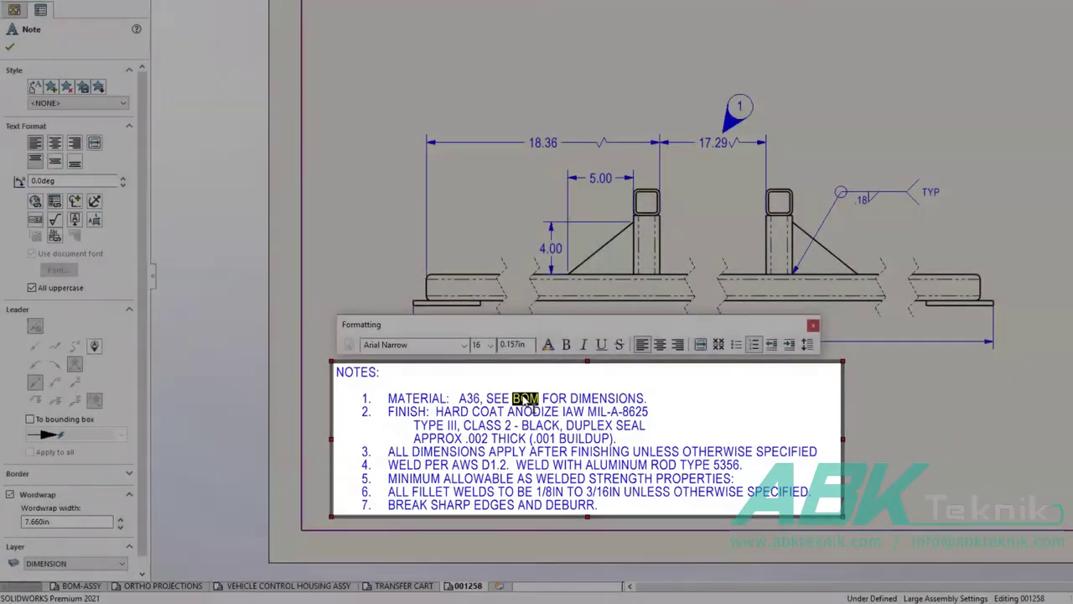
{"action": "type", "text": "CNTLIST"}
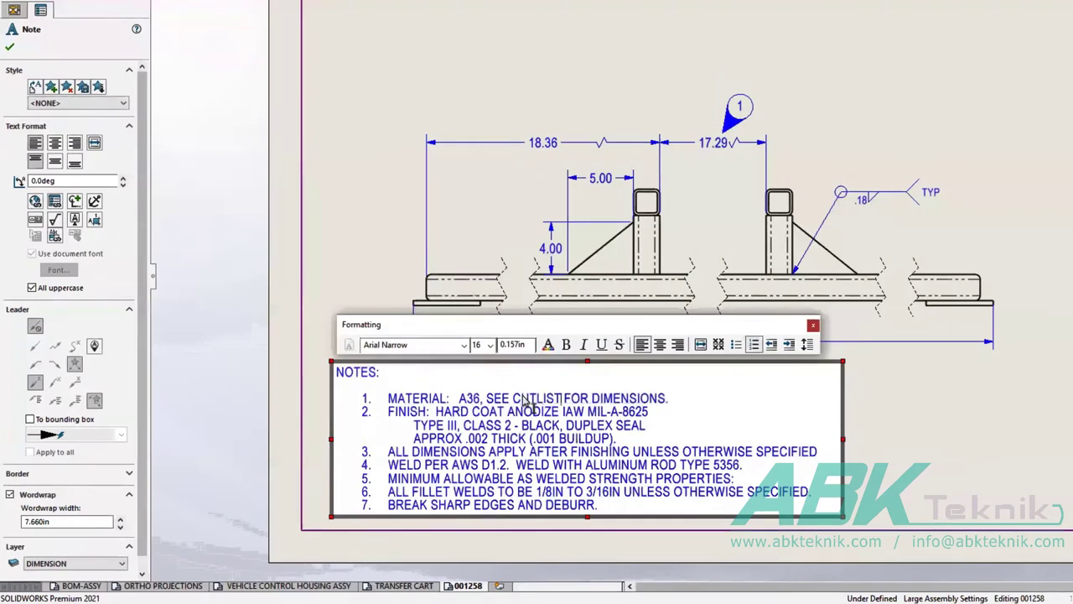
Step: Delete the TYPE III, CLASS 2 and APPROX .002 THICK lines from note 2 and finish editing the note
{"action": "triple_click", "coordinate": [654, 424]}
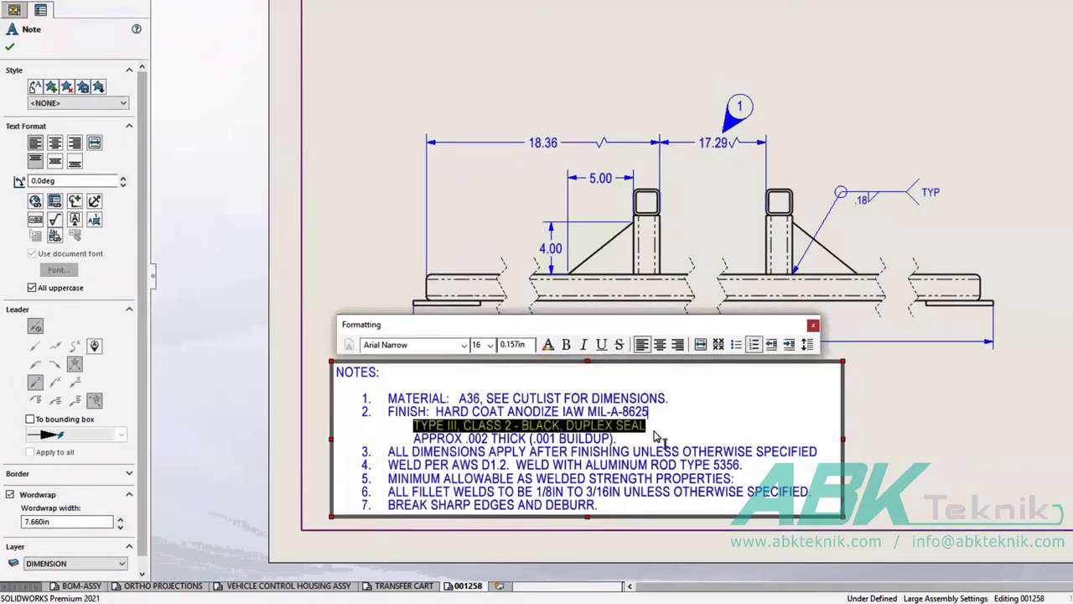
{"action": "key", "text": "Delete"}
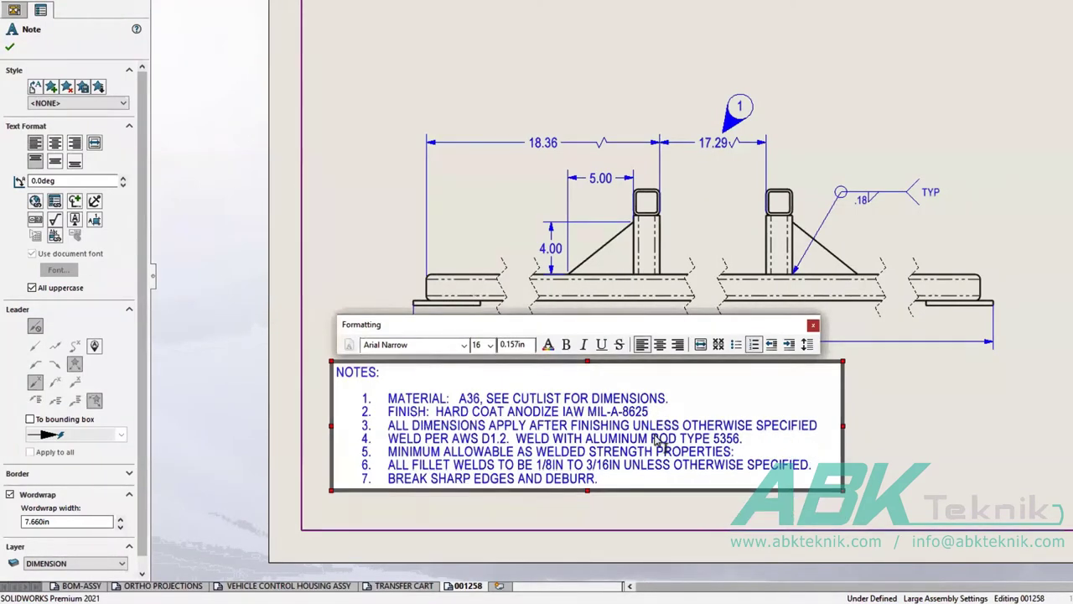
{"action": "left_click", "coordinate": [654, 511]}
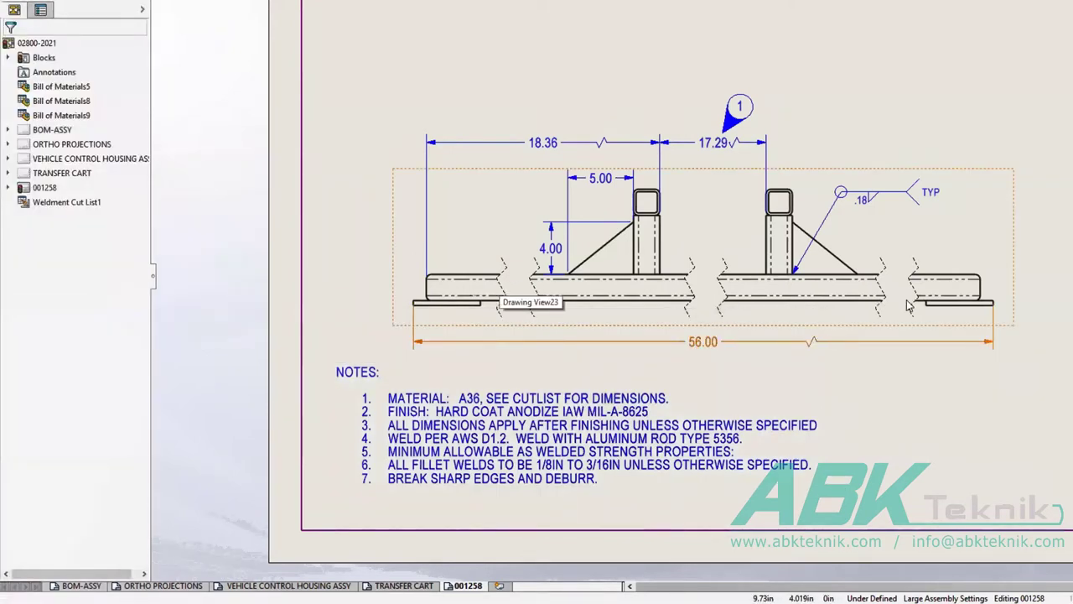
Step: Add three vertical breaks with a 0.5 in gap to the frame's top view: beside each end and between the middle posts
{"action": "middle_click_drag", "start_coordinate": [826, 153], "coordinate": [809, 405]}
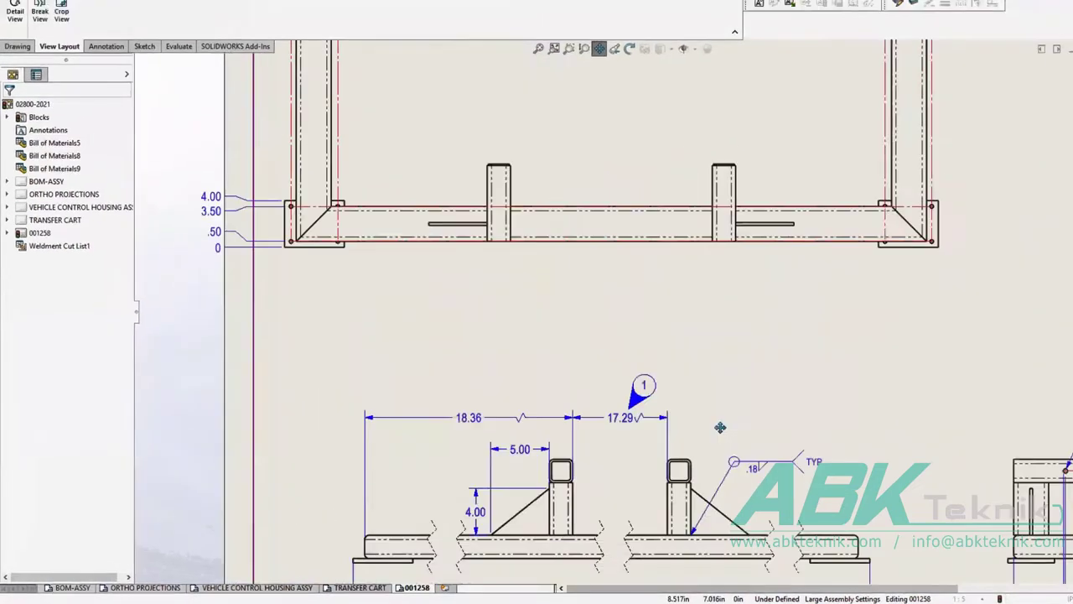
{"action": "middle_click_drag", "start_coordinate": [720, 428], "coordinate": [716, 468]}
{"action": "middle_click_drag", "start_coordinate": [714, 320], "coordinate": [707, 358]}
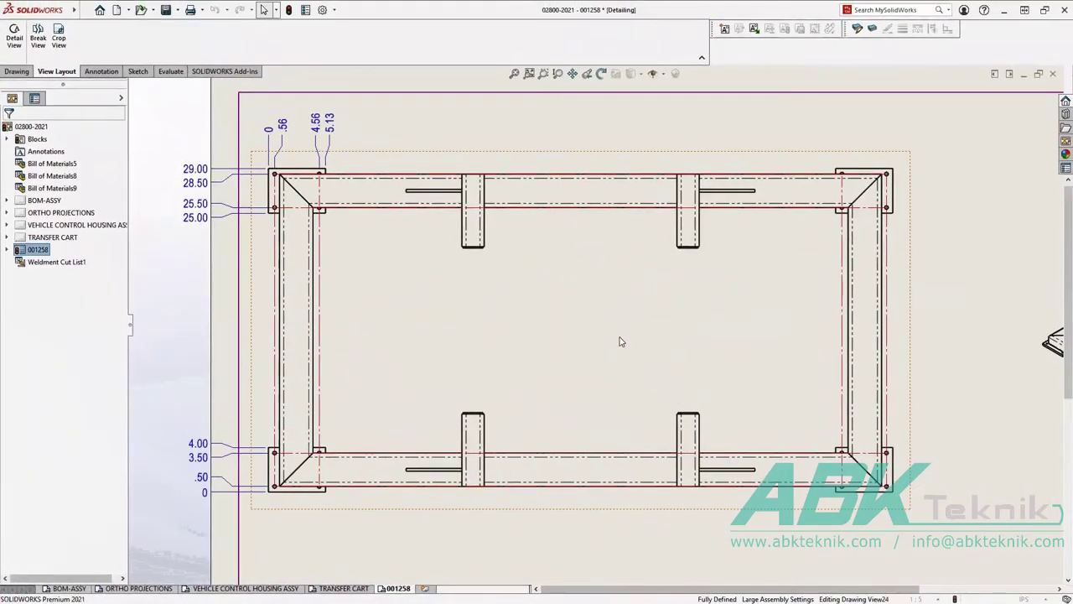
{"action": "left_click", "coordinate": [621, 340]}
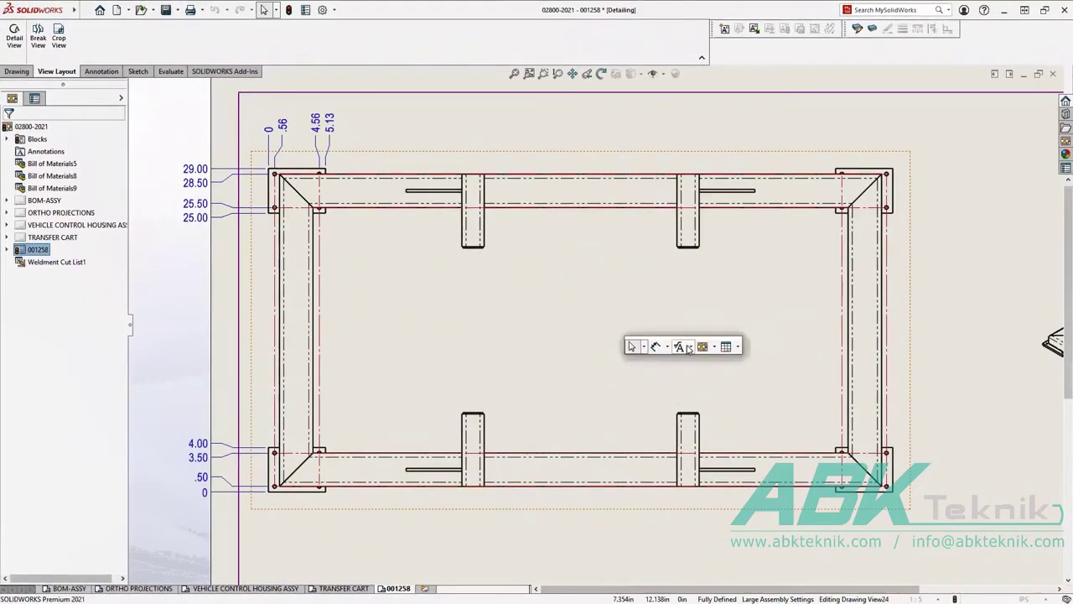
{"action": "left_click", "coordinate": [714, 346]}
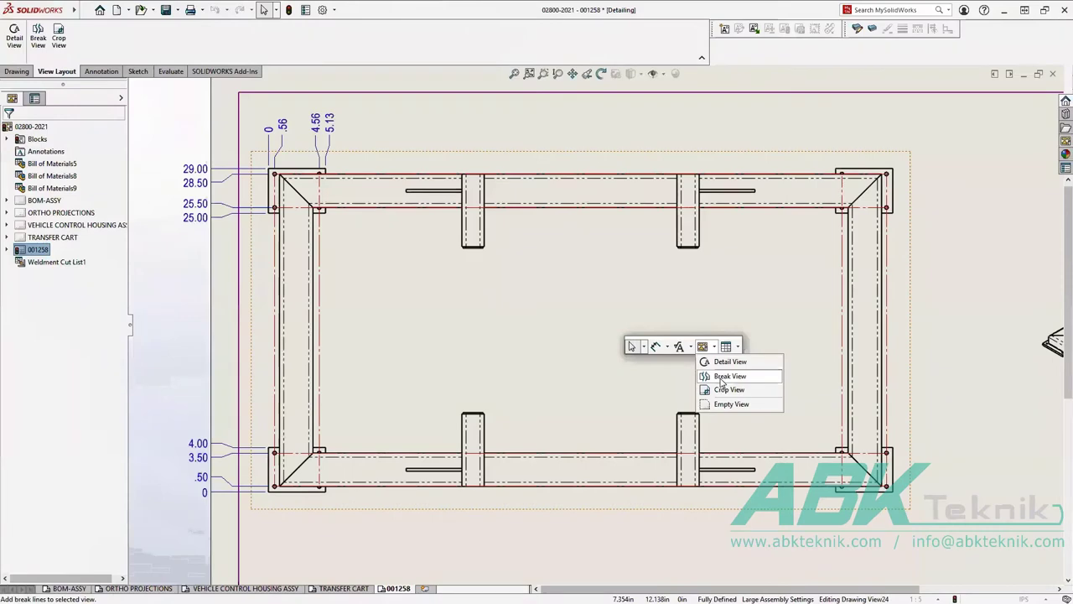
{"action": "left_click", "coordinate": [720, 380]}
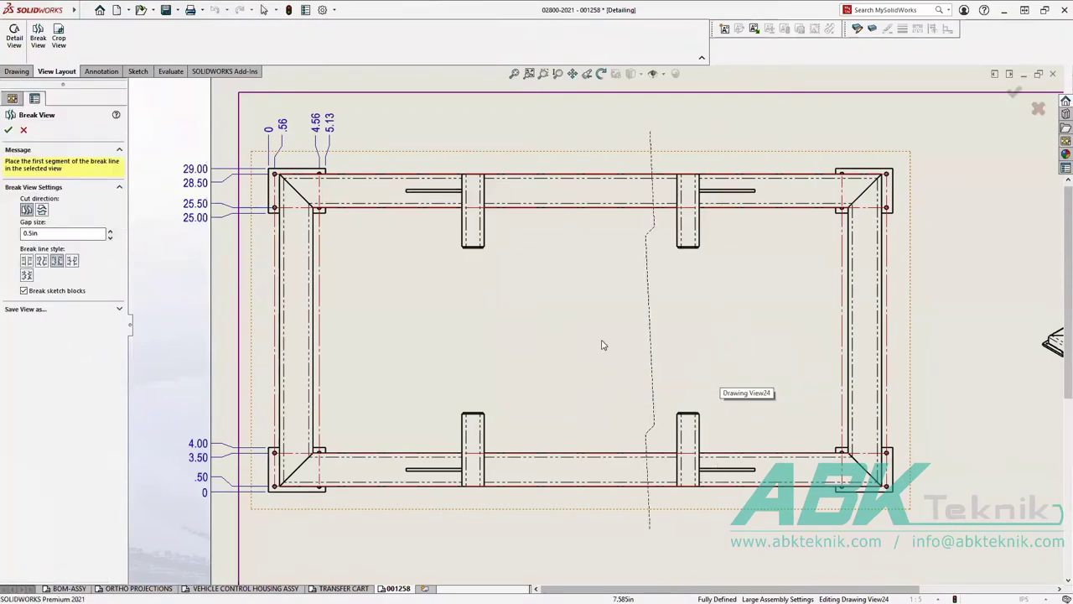
{"action": "left_click", "coordinate": [335, 334]}
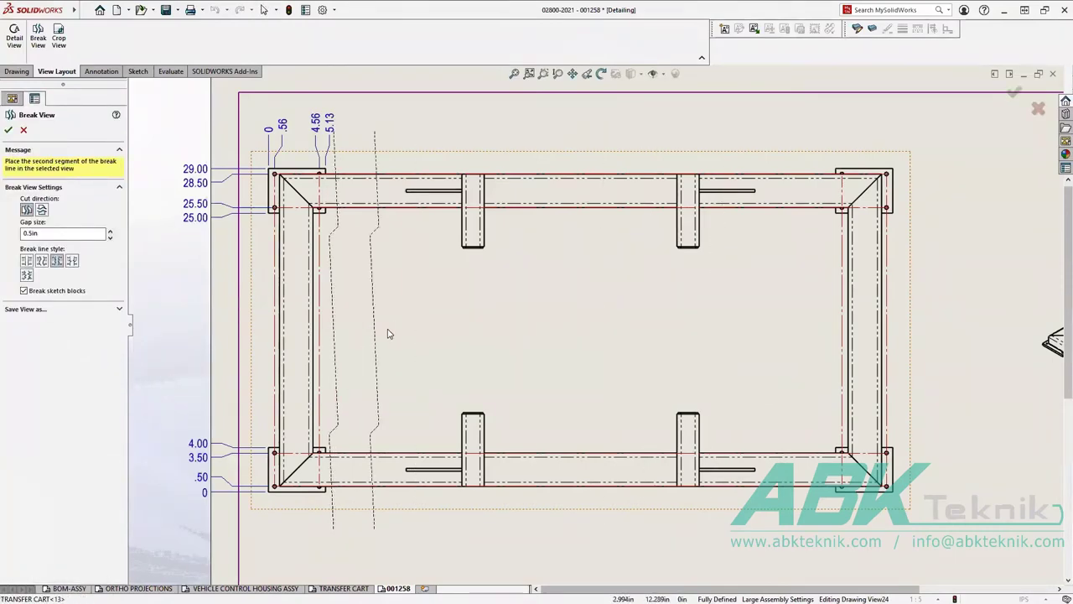
{"action": "left_click", "coordinate": [494, 331]}
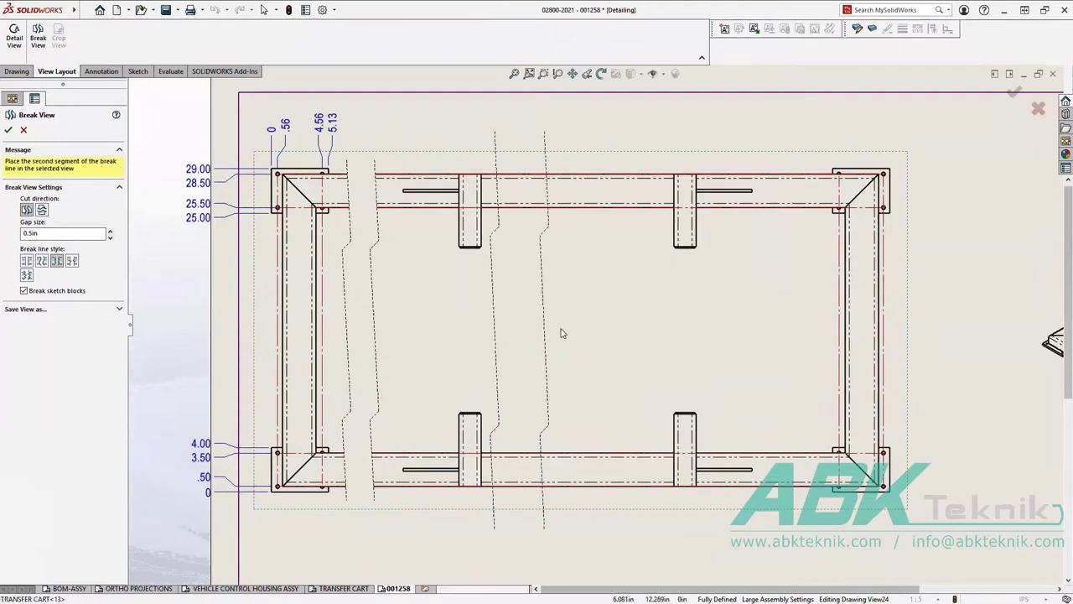
{"action": "left_click", "coordinate": [650, 333]}
{"action": "left_click", "coordinate": [704, 332]}
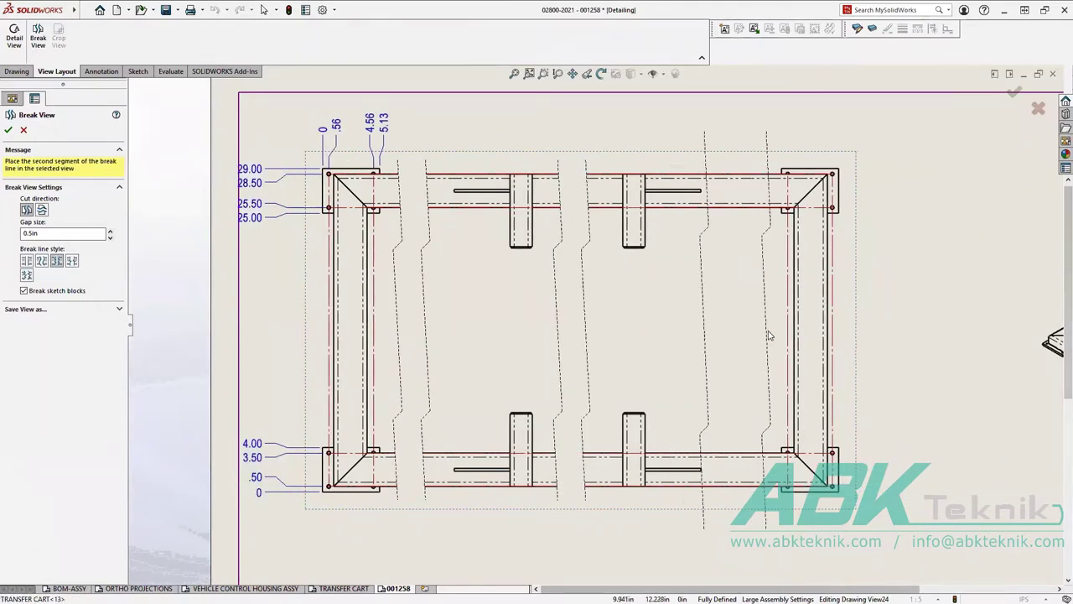
{"action": "left_click", "coordinate": [772, 330]}
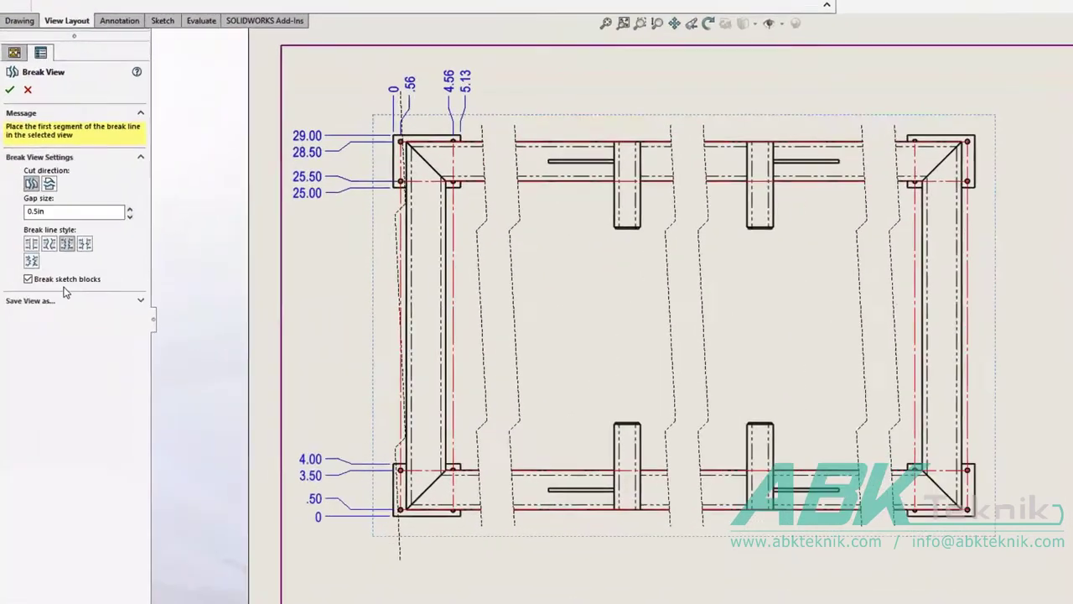
Step: Compare the break line styles, then apply the small zigzag style and accept the broken view
{"action": "left_click", "coordinate": [46, 237]}
{"action": "left_click", "coordinate": [60, 235]}
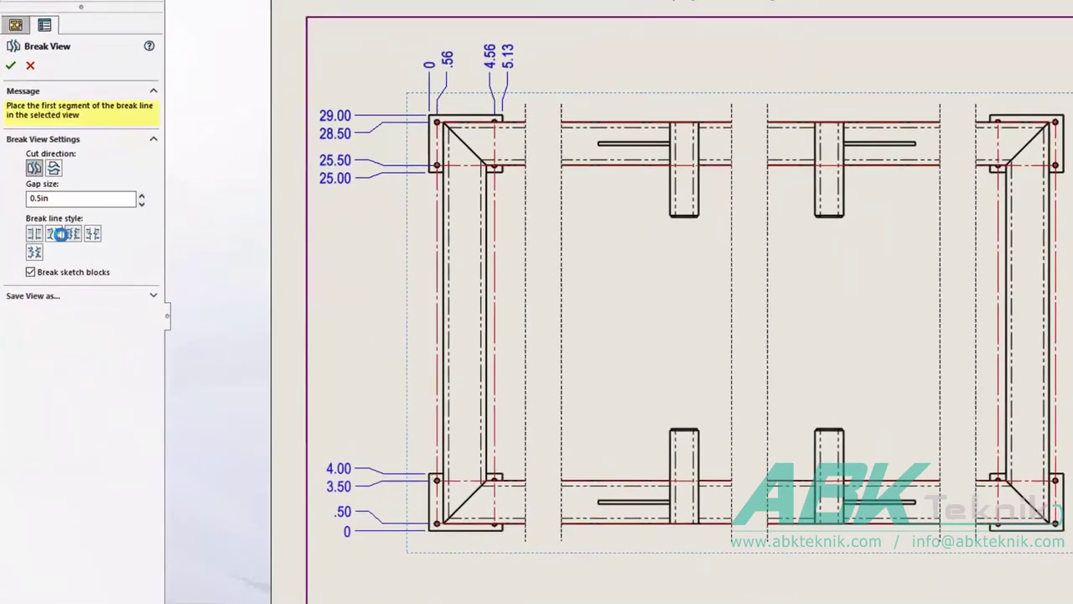
{"action": "left_click", "coordinate": [94, 235]}
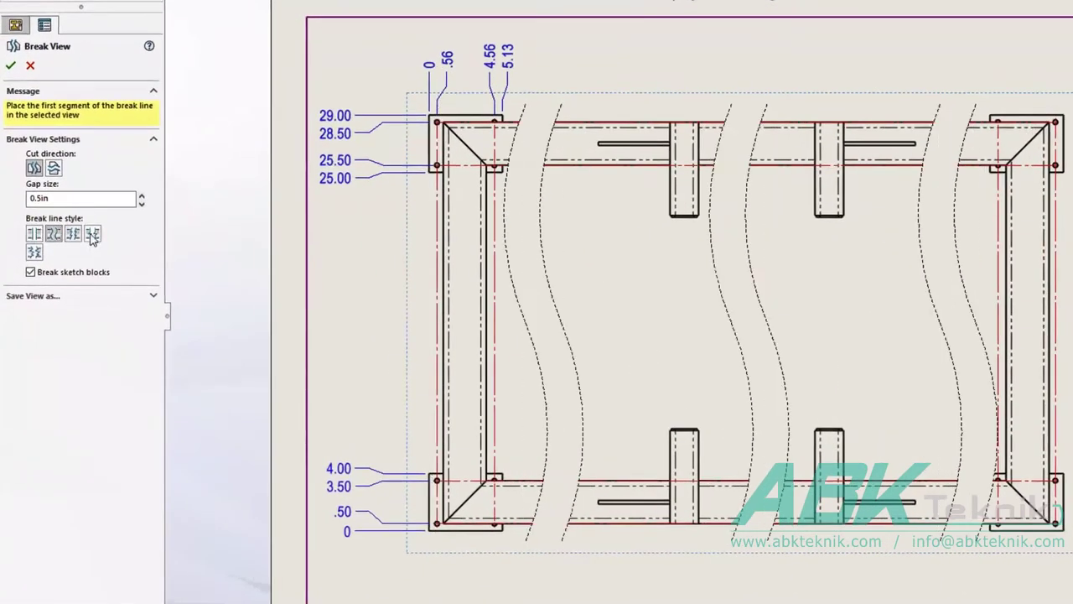
{"action": "left_click", "coordinate": [11, 67]}
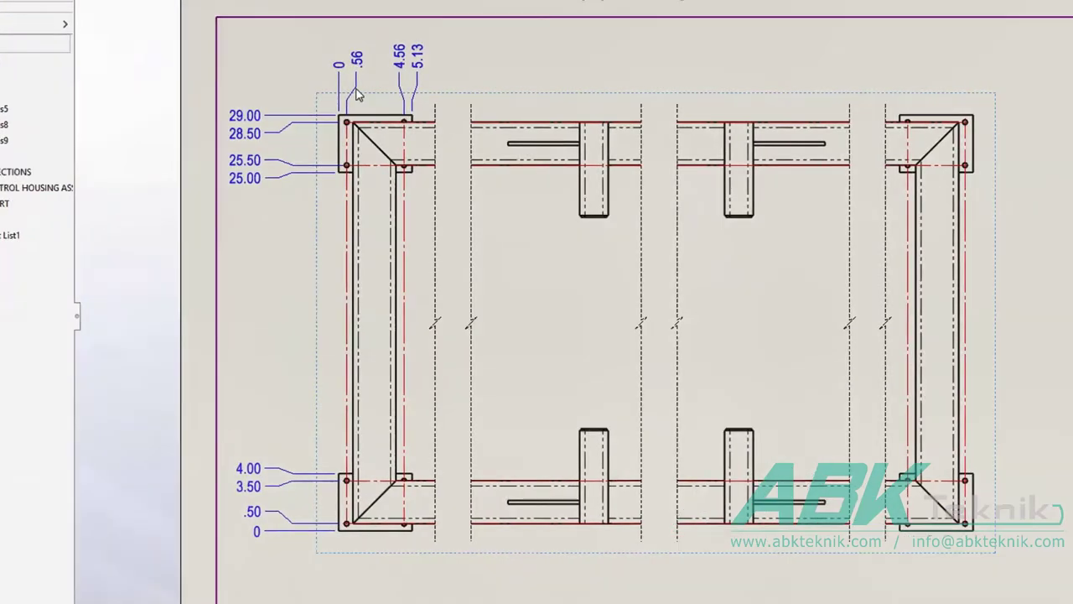
Step: Extend the top view's horizontal ordinate dimensions to the edges and hole centerlines of the upper-right corner plate
{"action": "right_click", "coordinate": [298, 69]}
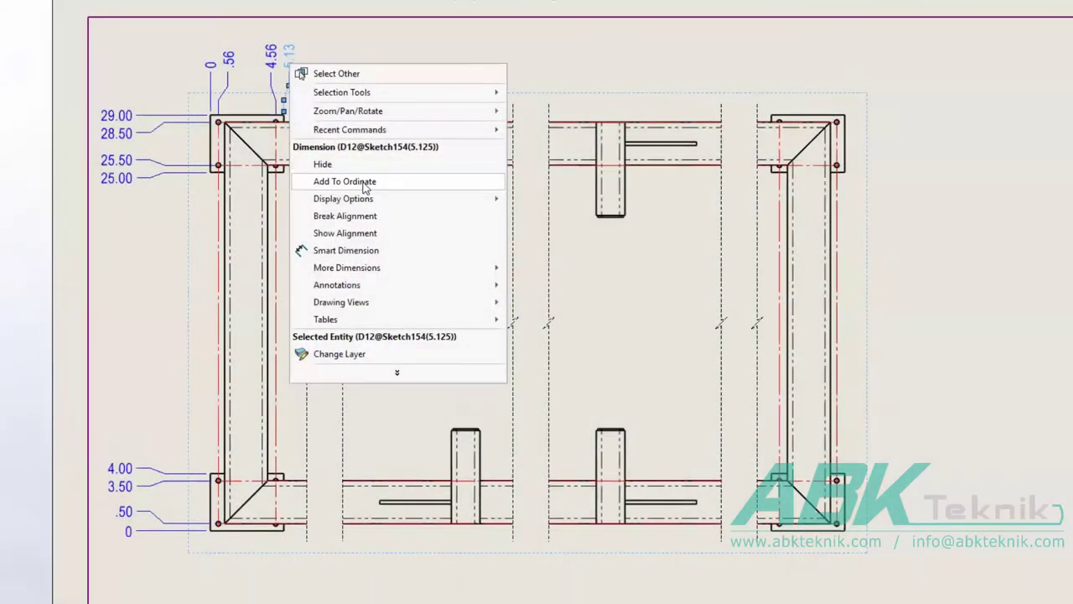
{"action": "left_click", "coordinate": [365, 182]}
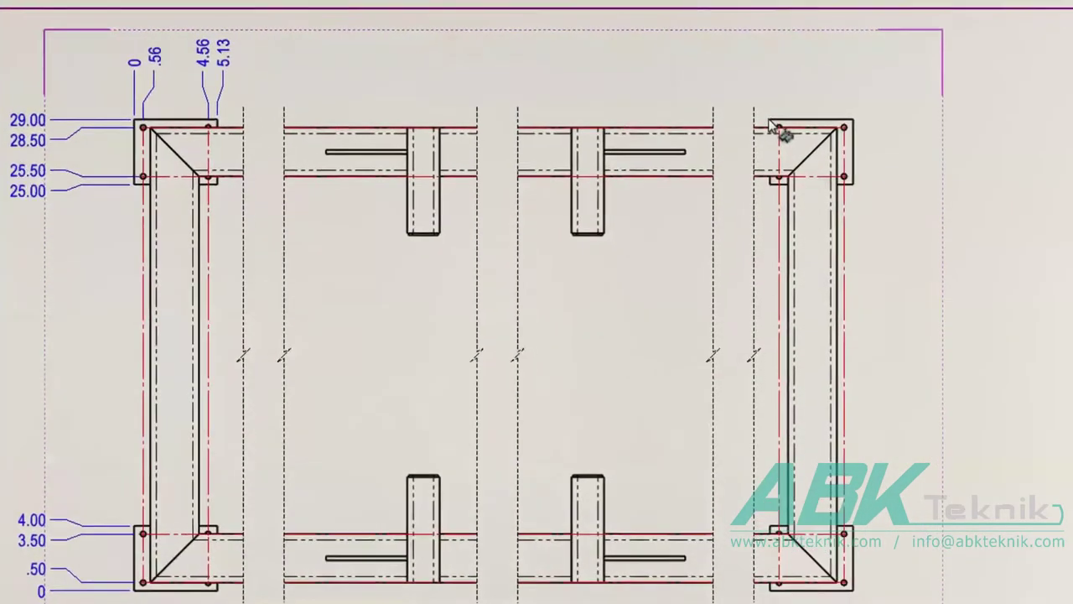
{"action": "left_click", "coordinate": [771, 116]}
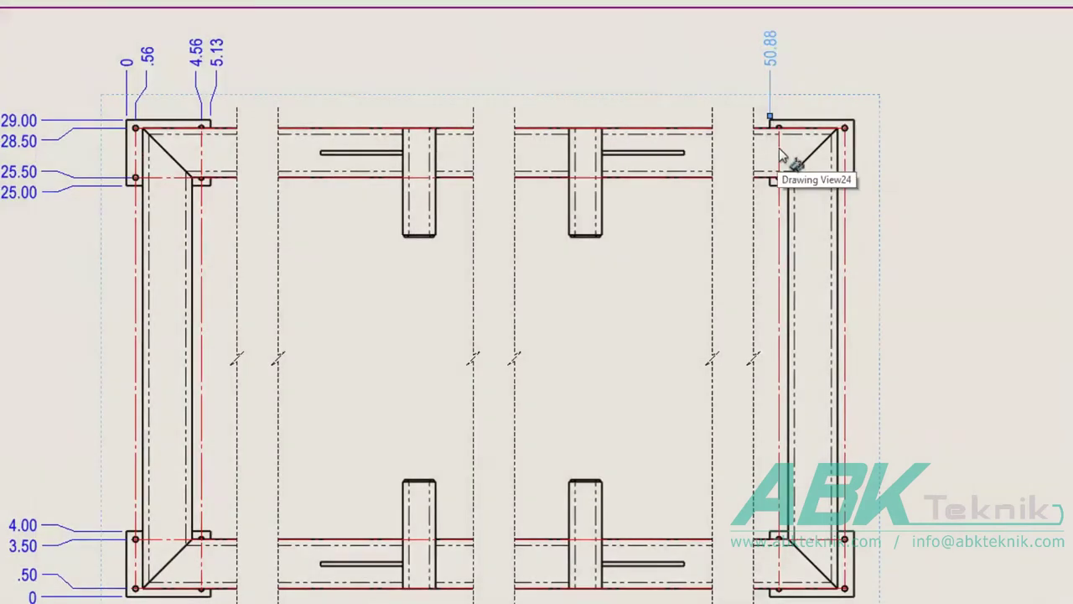
{"action": "left_click", "coordinate": [779, 151]}
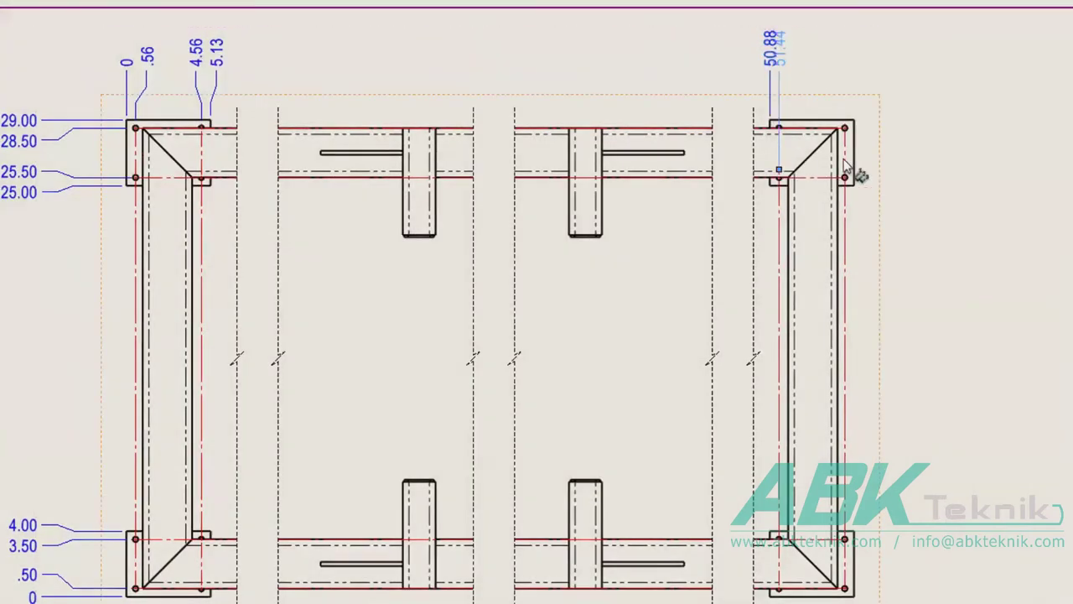
{"action": "left_click", "coordinate": [853, 166]}
{"action": "left_click", "coordinate": [854, 155]}
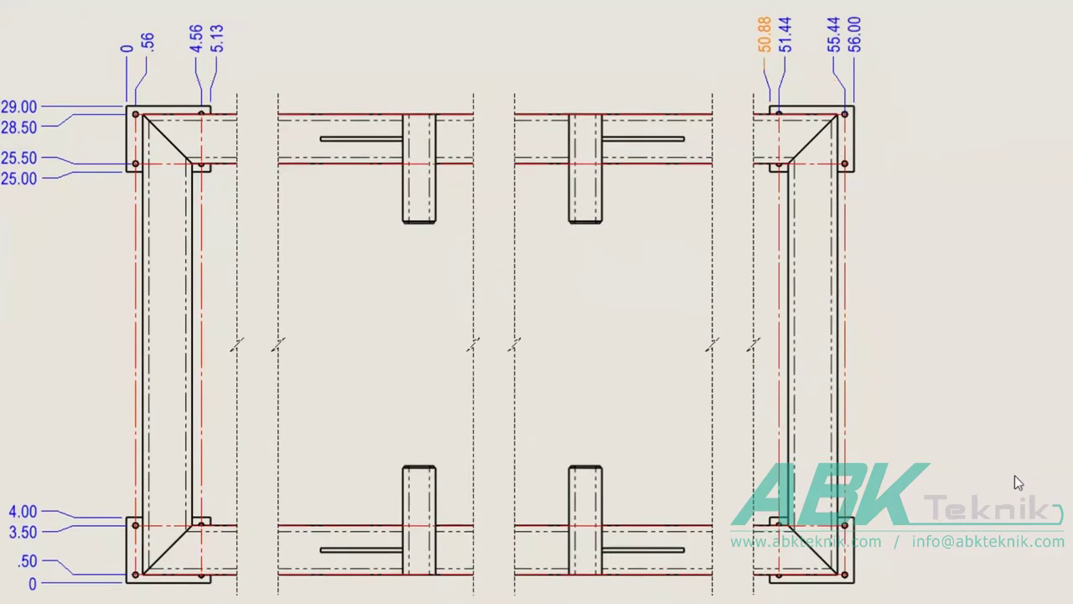
Step: Create a detail view of the top view's lower-right frame corner and place it beneath the isometric view's near end
{"action": "middle_click_drag", "start_coordinate": [1018, 479], "coordinate": [646, 244]}
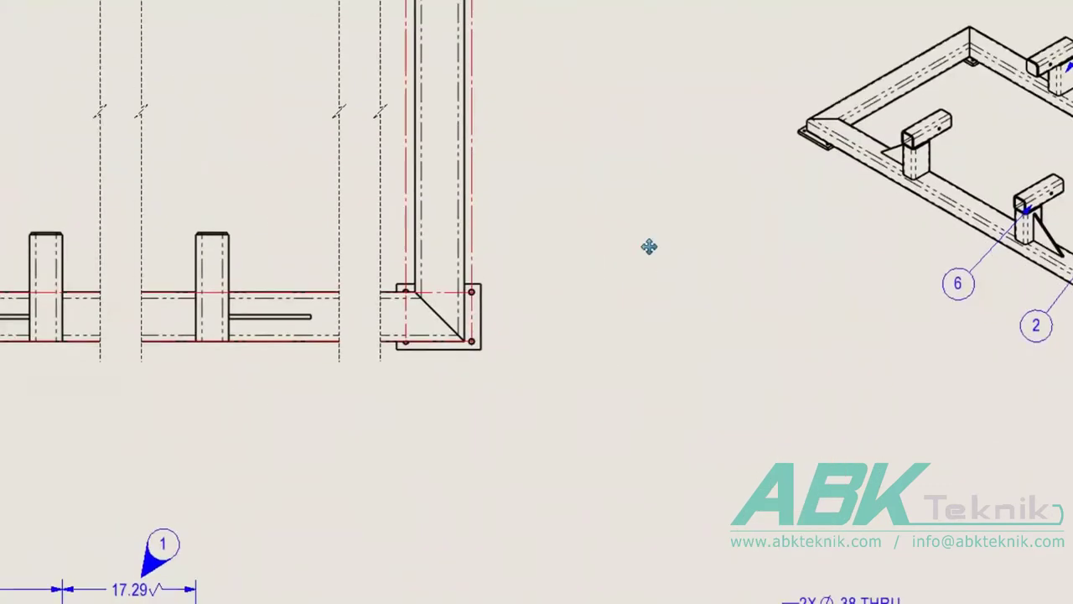
{"action": "key", "text": "s"}
{"action": "left_click", "coordinate": [703, 295]}
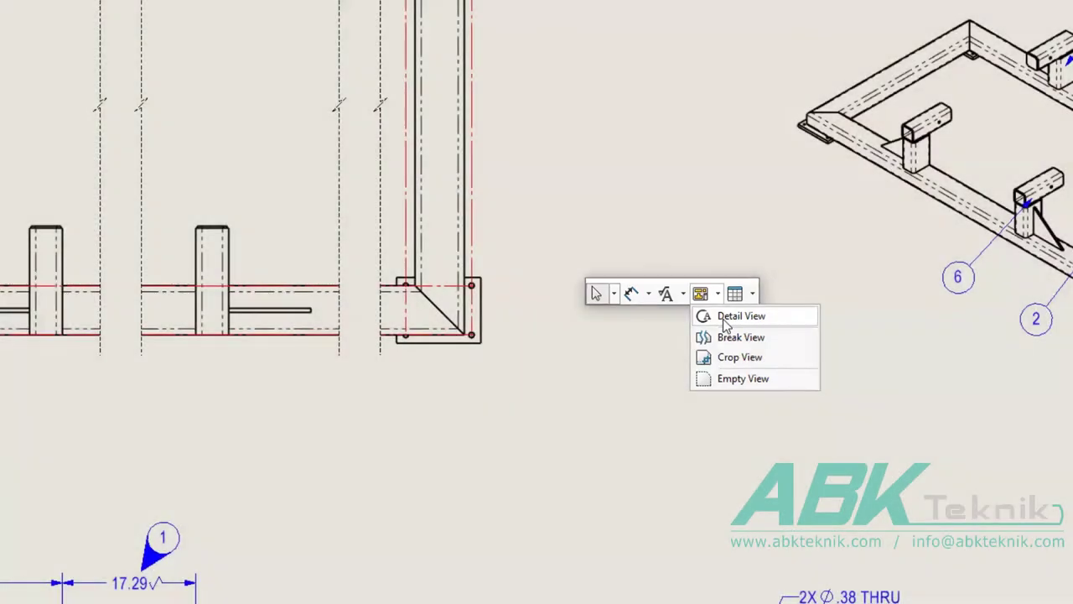
{"action": "left_click", "coordinate": [725, 318]}
{"action": "left_click", "coordinate": [437, 311]}
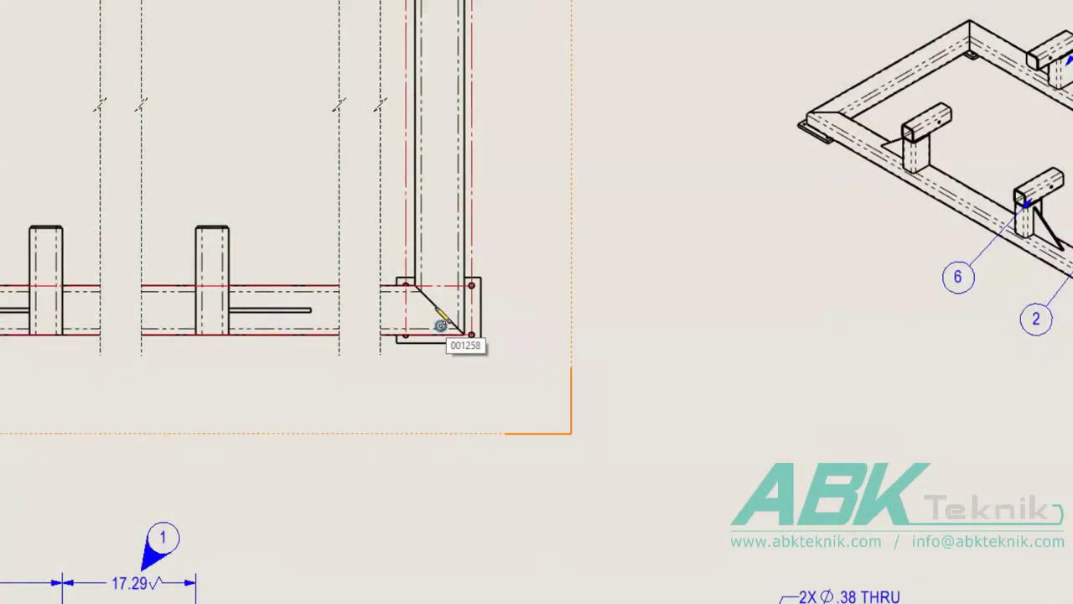
{"action": "left_click", "coordinate": [498, 295]}
{"action": "left_click", "coordinate": [661, 335]}
Step: Add a hole callout to the lower-right plate hole in Detail A and place it below the view
{"action": "key", "text": "s"}
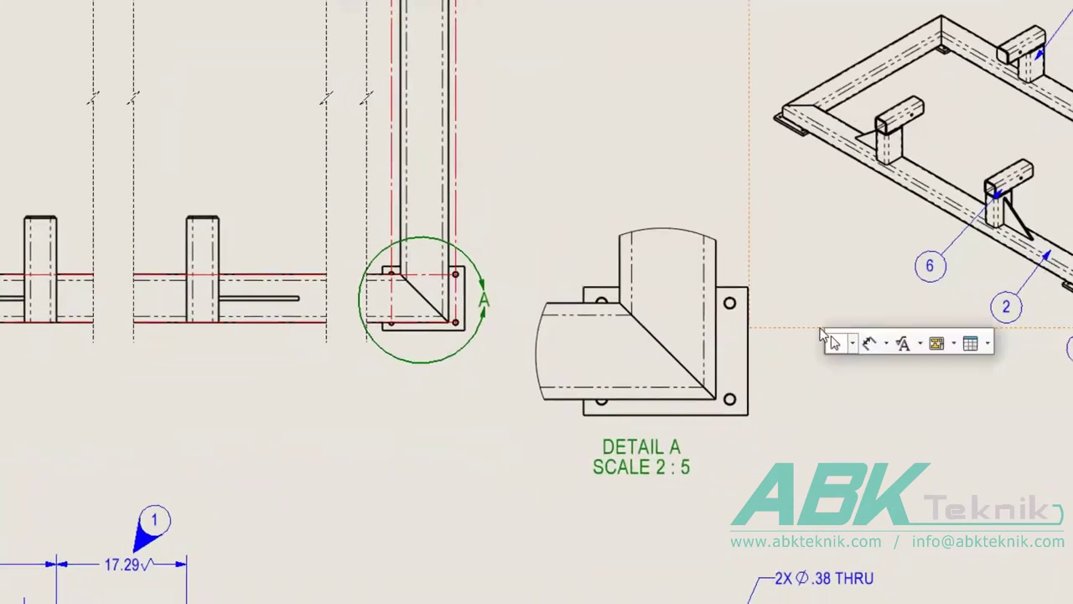
{"action": "left_click", "coordinate": [948, 356]}
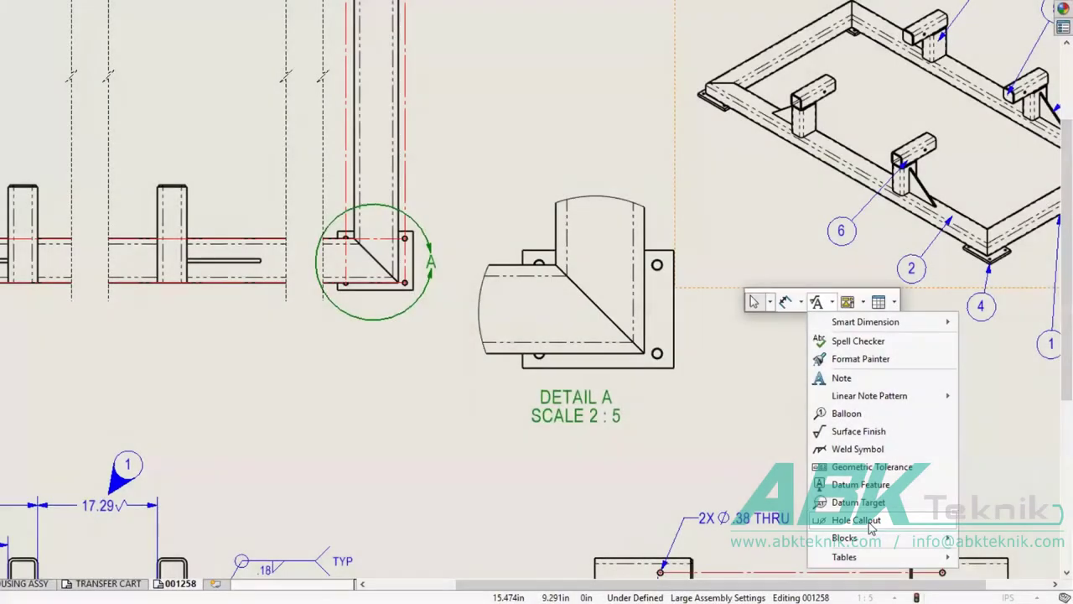
{"action": "left_click", "coordinate": [868, 521]}
{"action": "left_click", "coordinate": [658, 360]}
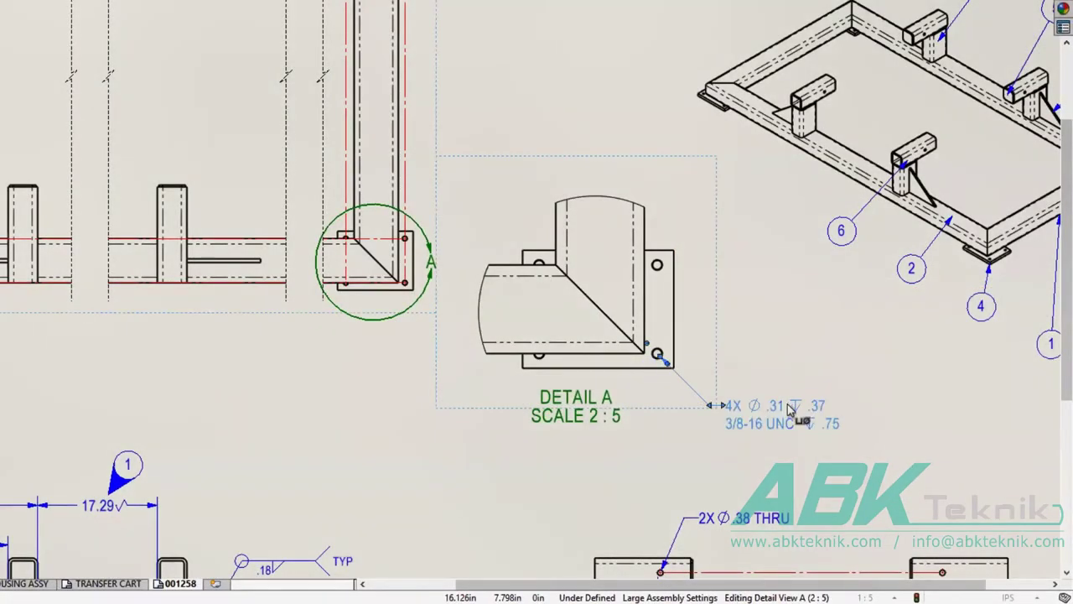
{"action": "left_click", "coordinate": [790, 409]}
Step: Add foreshortened horizontal and vertical dimensions to the frame's outer edges in Detail A, and move the view label below them
{"action": "left_click", "coordinate": [644, 247]}
{"action": "left_click", "coordinate": [643, 246]}
{"action": "left_click", "coordinate": [585, 353]}
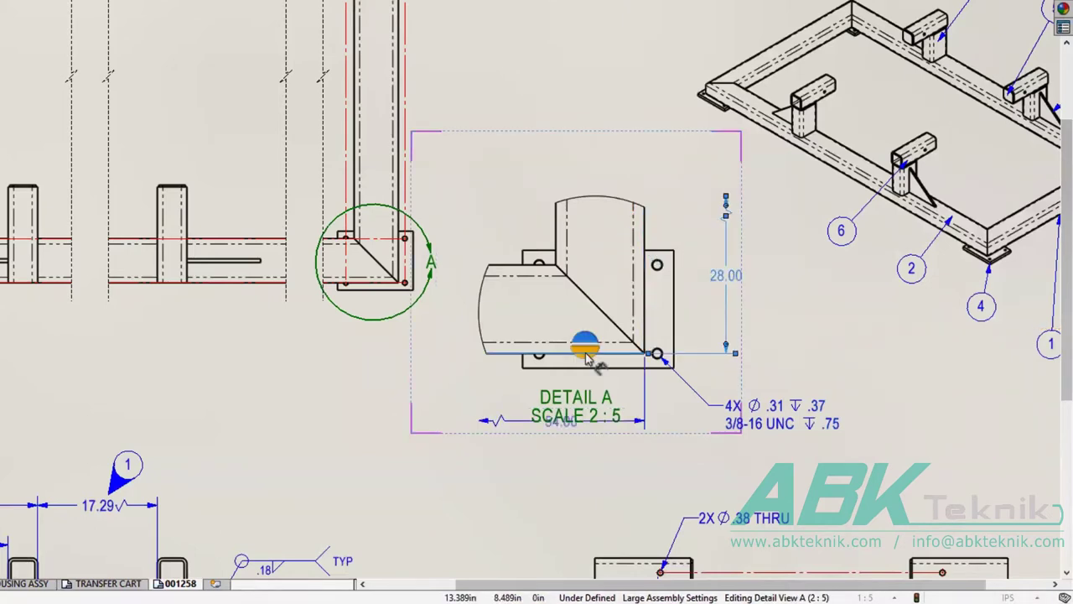
{"action": "left_click", "coordinate": [585, 353]}
{"action": "key", "text": "Escape"}
{"action": "left_click_drag", "start_coordinate": [582, 401], "coordinate": [546, 452]}
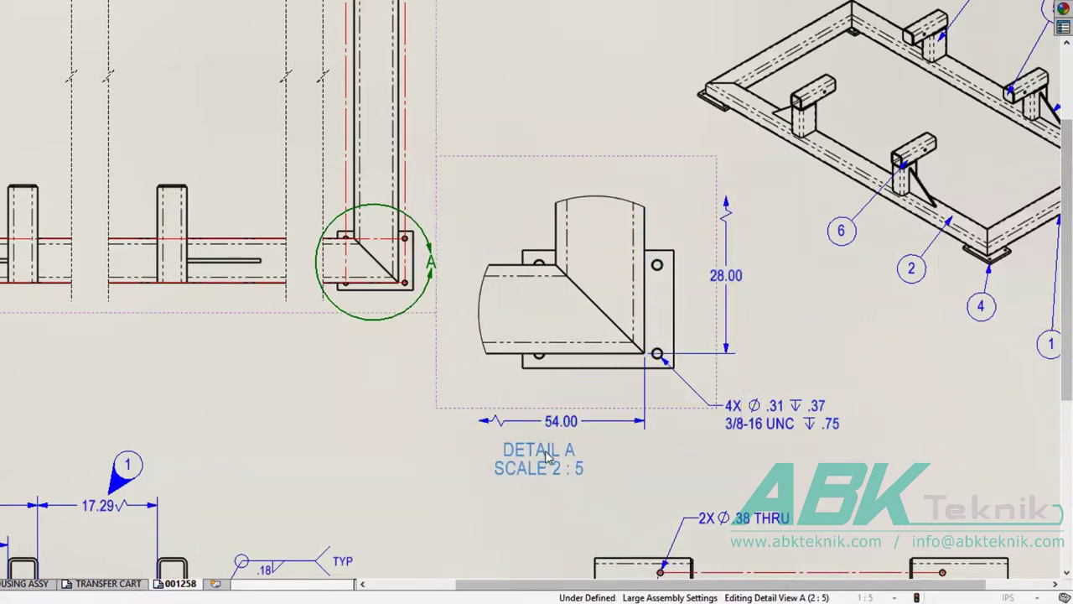
{"action": "left_click", "coordinate": [623, 470]}
Step: Give the hole-spacing dimension in the frame's end view a symmetric tolerance of 0.01 in and .123 precision
{"action": "mouse_move", "coordinate": [829, 437]}
{"action": "middle_mouse_down"}
{"action": "mouse_move", "coordinate": [757, 280]}
{"action": "mouse_move", "coordinate": [637, 84]}
{"action": "middle_mouse_up"}
{"action": "left_click", "coordinate": [618, 351]}
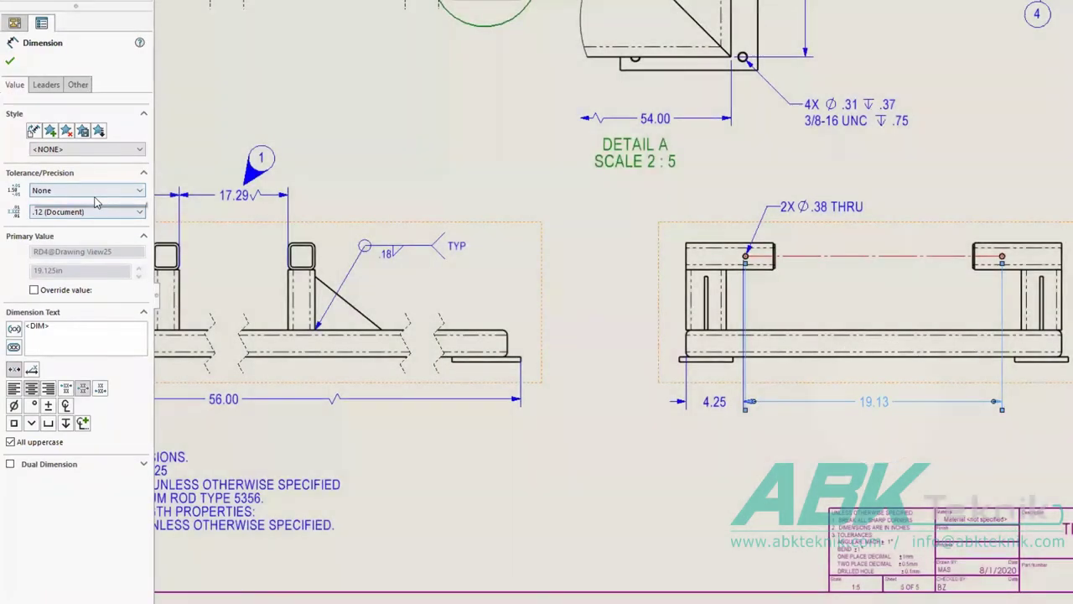
{"action": "left_click", "coordinate": [92, 191]}
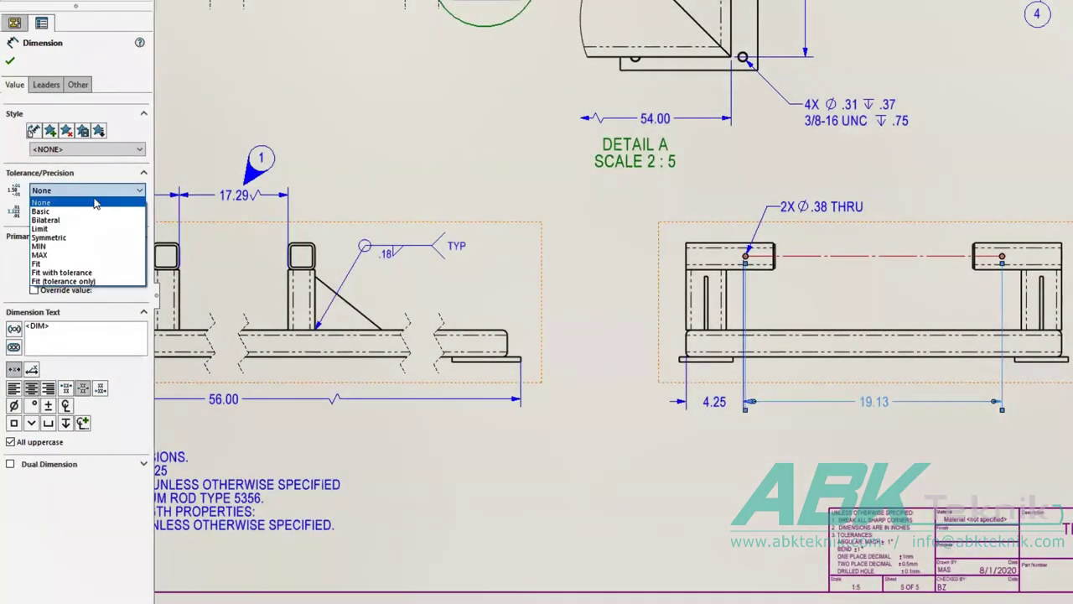
{"action": "left_click", "coordinate": [90, 239]}
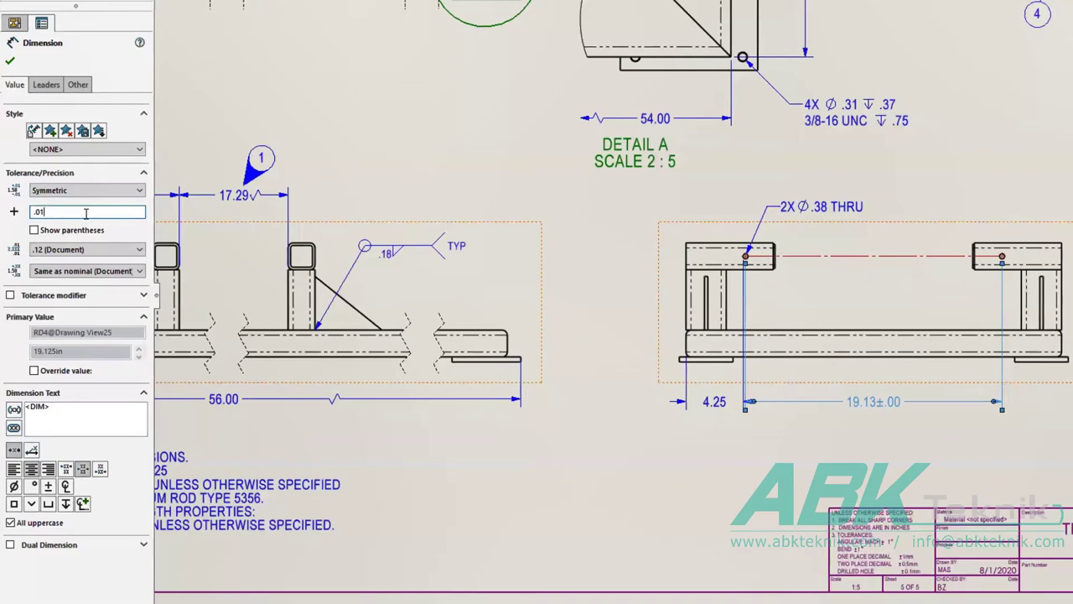
{"action": "left_click", "coordinate": [84, 249]}
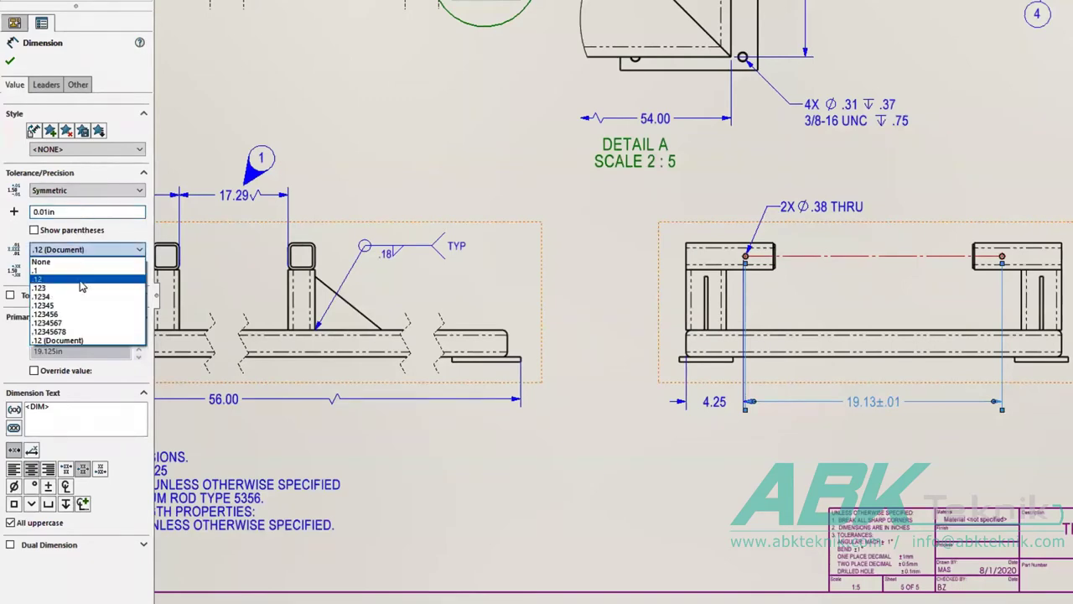
{"action": "left_click", "coordinate": [82, 288]}
{"action": "key", "text": "Escape"}
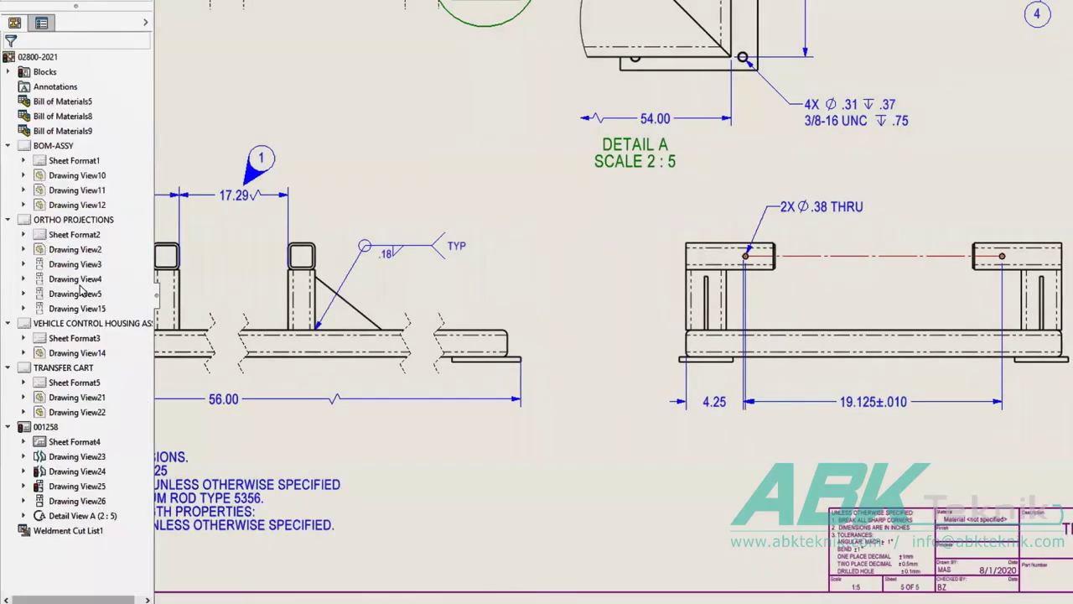
Step: Set the first arc condition of the 4.25 dimension in the frame's end view to Center
{"action": "left_click", "coordinate": [710, 404]}
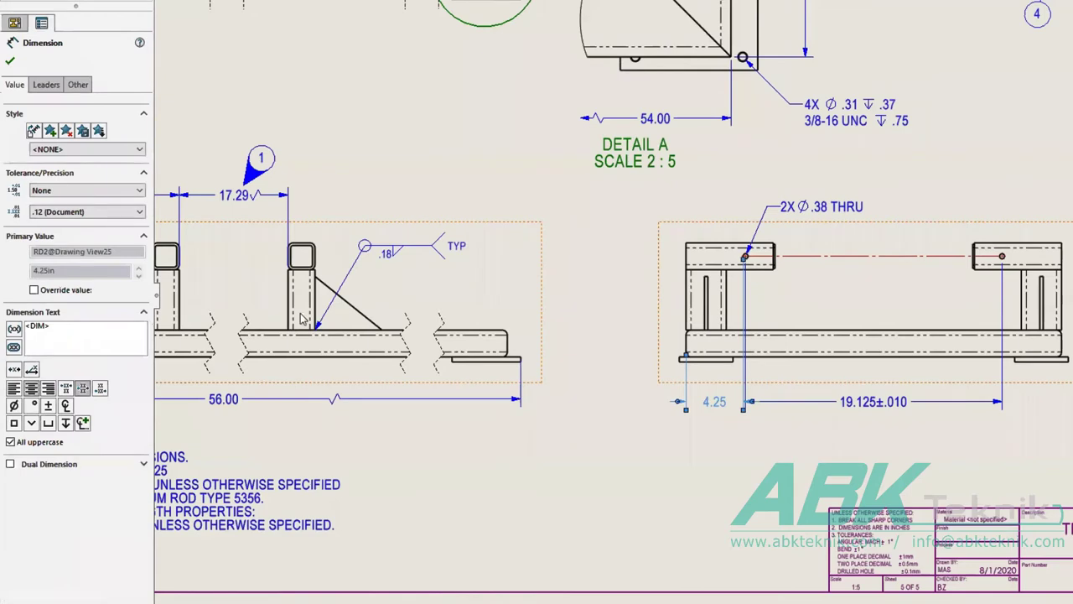
{"action": "left_click", "coordinate": [46, 86]}
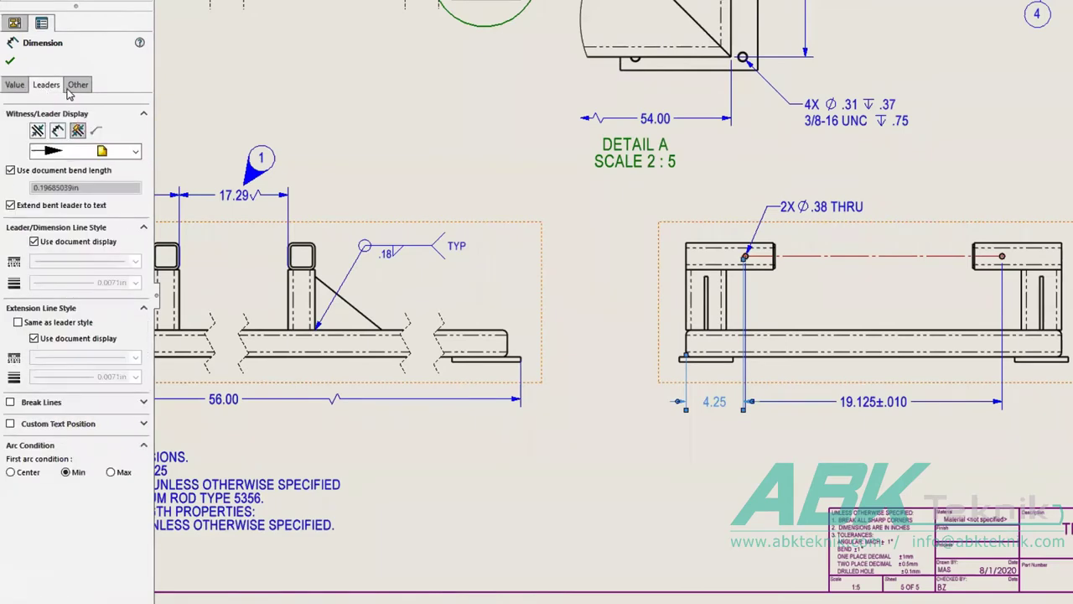
{"action": "left_click", "coordinate": [71, 88]}
{"action": "left_click", "coordinate": [47, 87]}
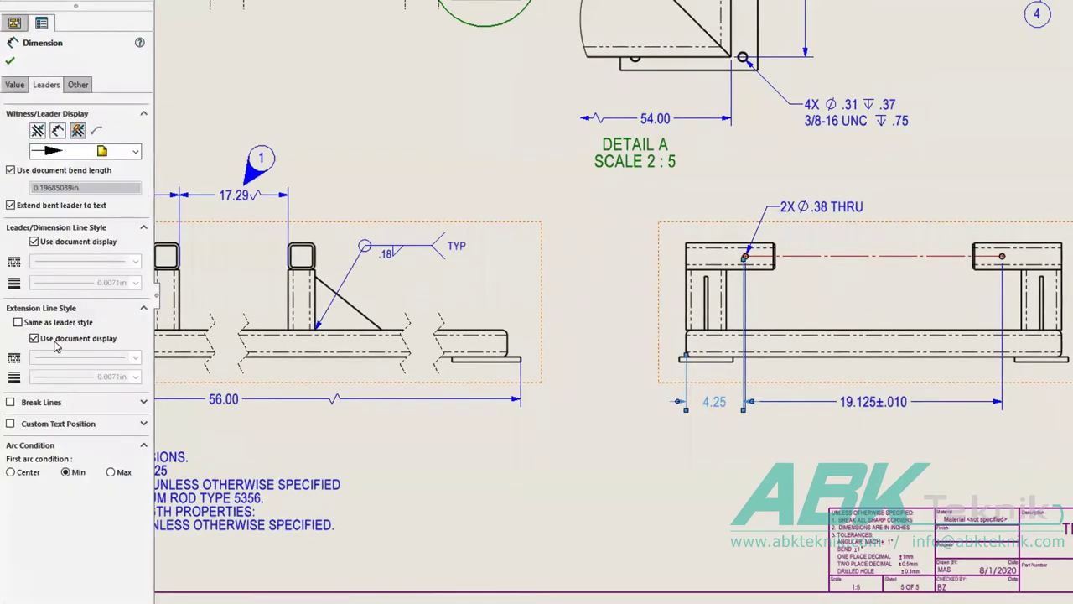
{"action": "left_click", "coordinate": [11, 472]}
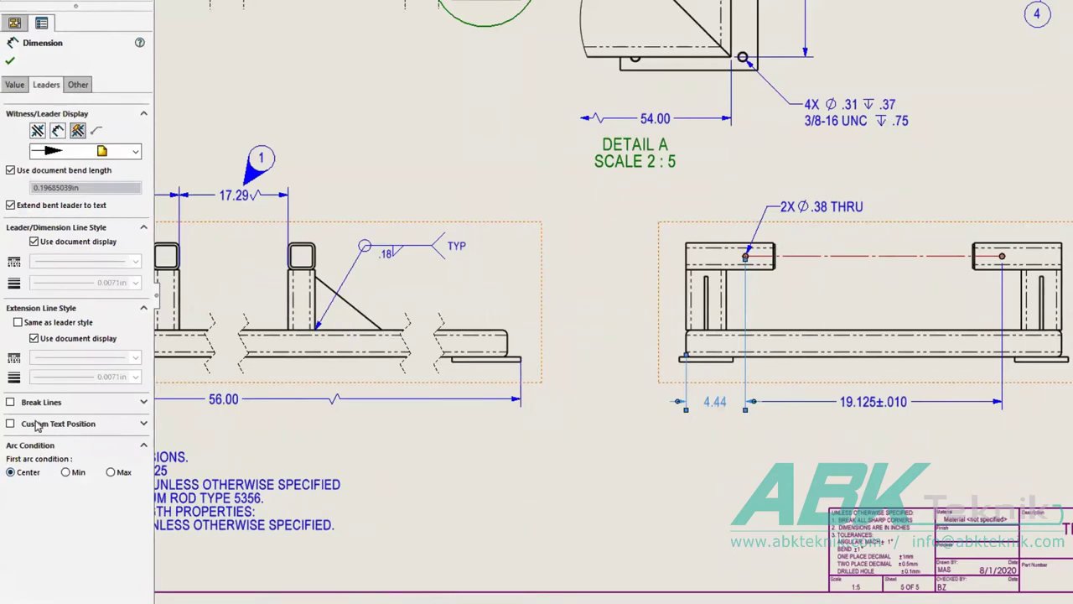
{"action": "left_click", "coordinate": [10, 61]}
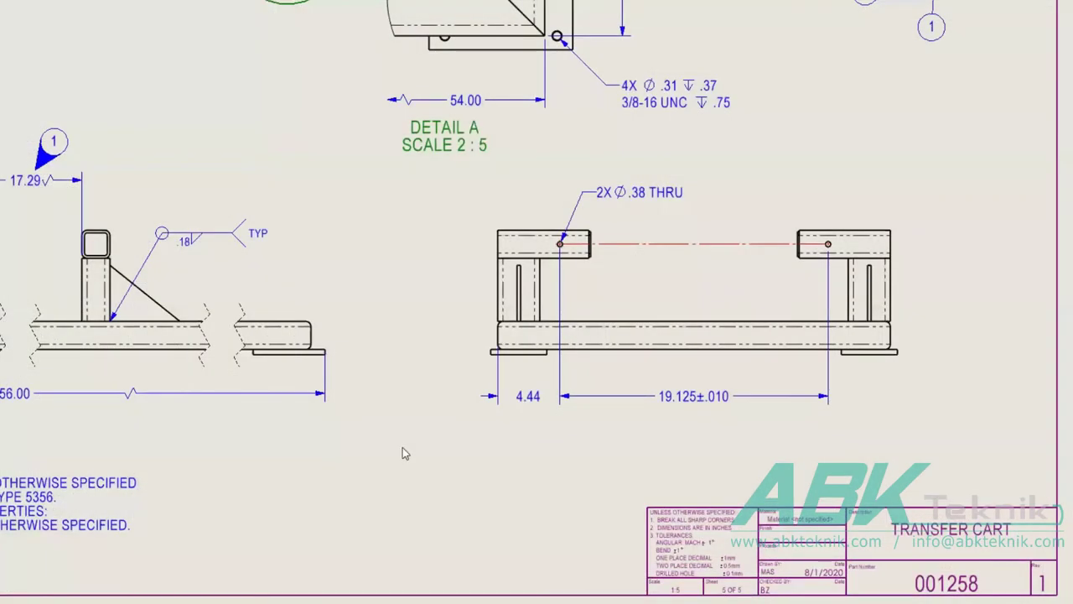
Step: Dimension the overall height and overall width of the frame's end view, placing the width dimension well below the hole-spacing dimension
{"action": "right_click_drag", "start_coordinate": [402, 446], "coordinate": [411, 386]}
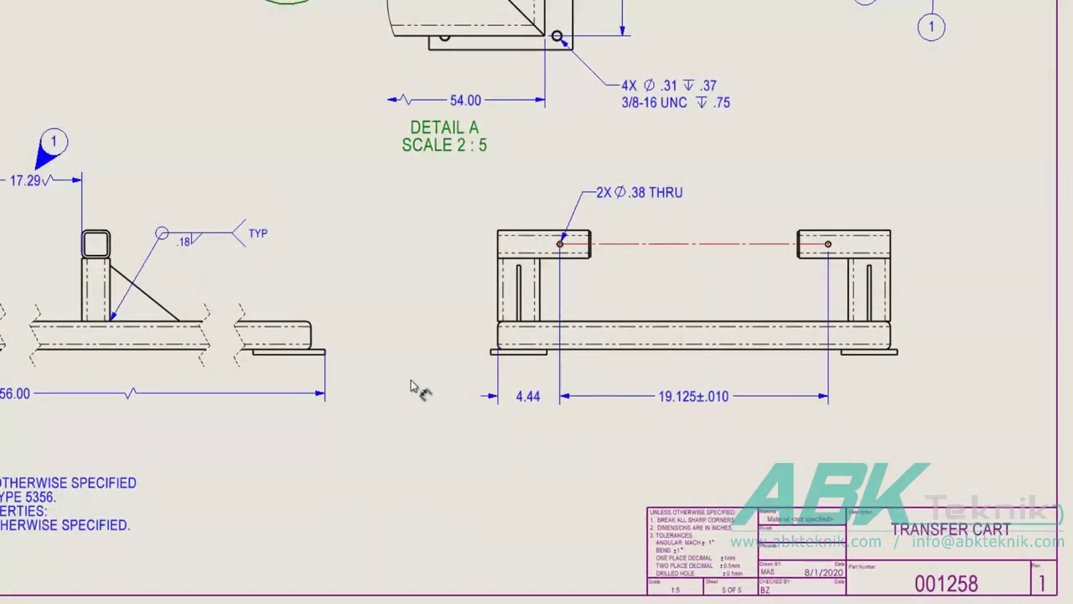
{"action": "left_click", "coordinate": [509, 232]}
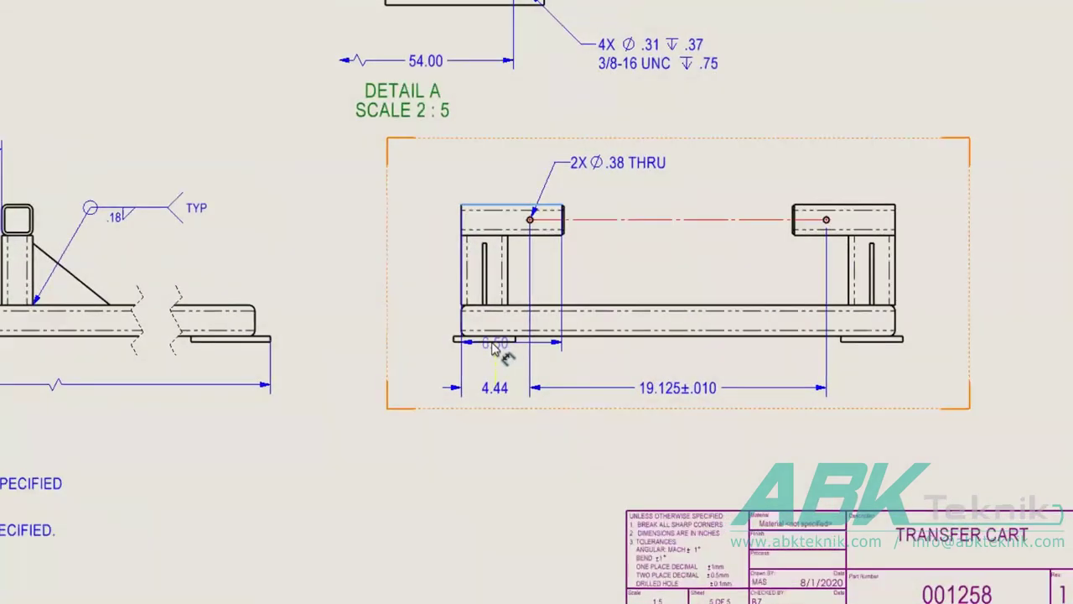
{"action": "left_click", "coordinate": [517, 351]}
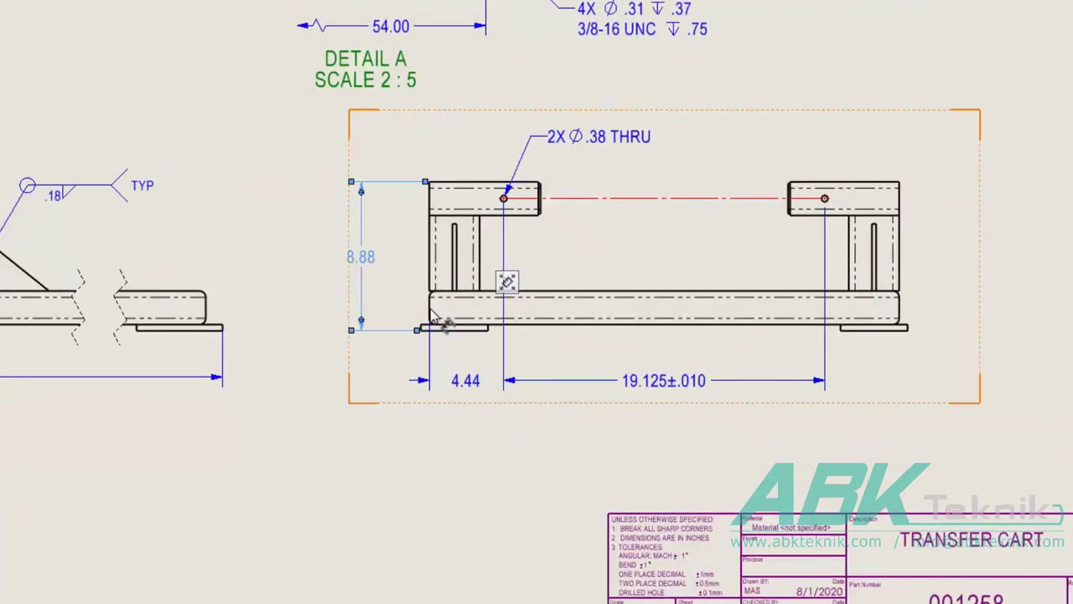
{"action": "left_click", "coordinate": [431, 307]}
{"action": "left_click", "coordinate": [907, 312]}
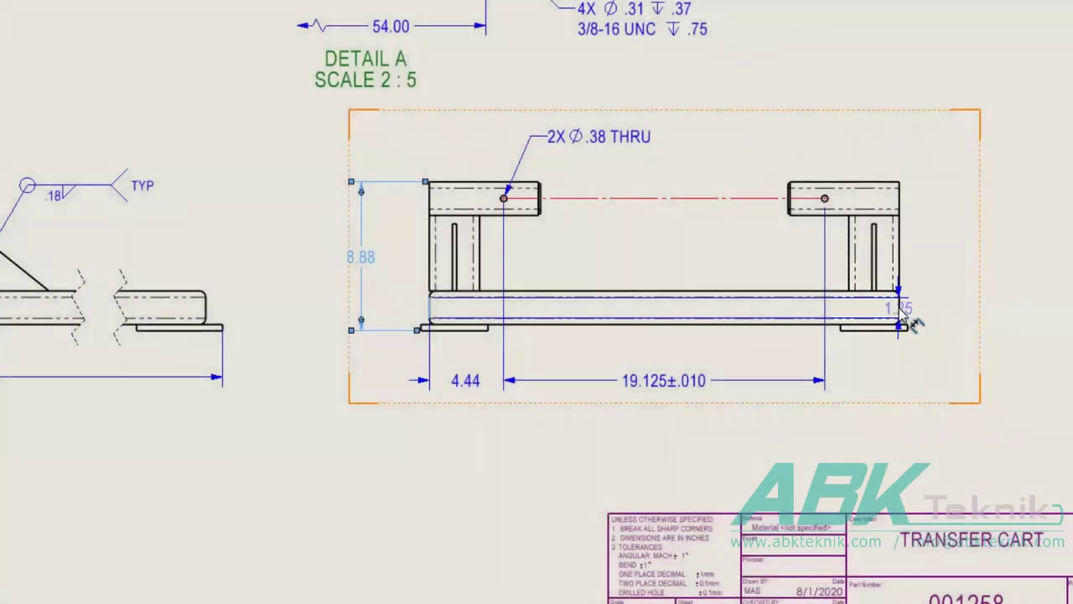
{"action": "left_click", "coordinate": [901, 309]}
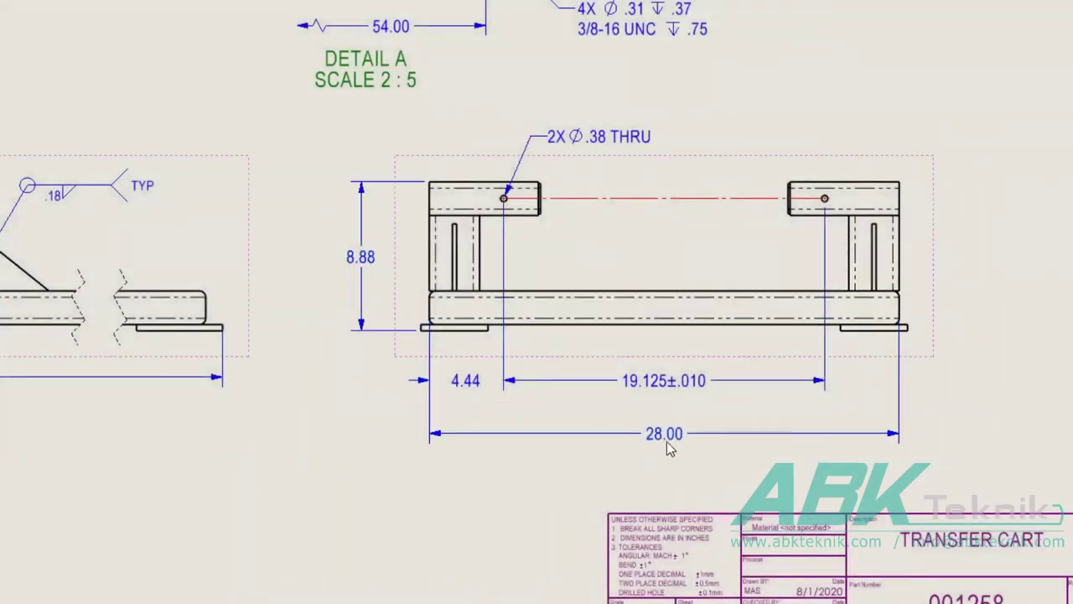
{"action": "left_click_drag", "start_coordinate": [666, 435], "coordinate": [663, 479]}
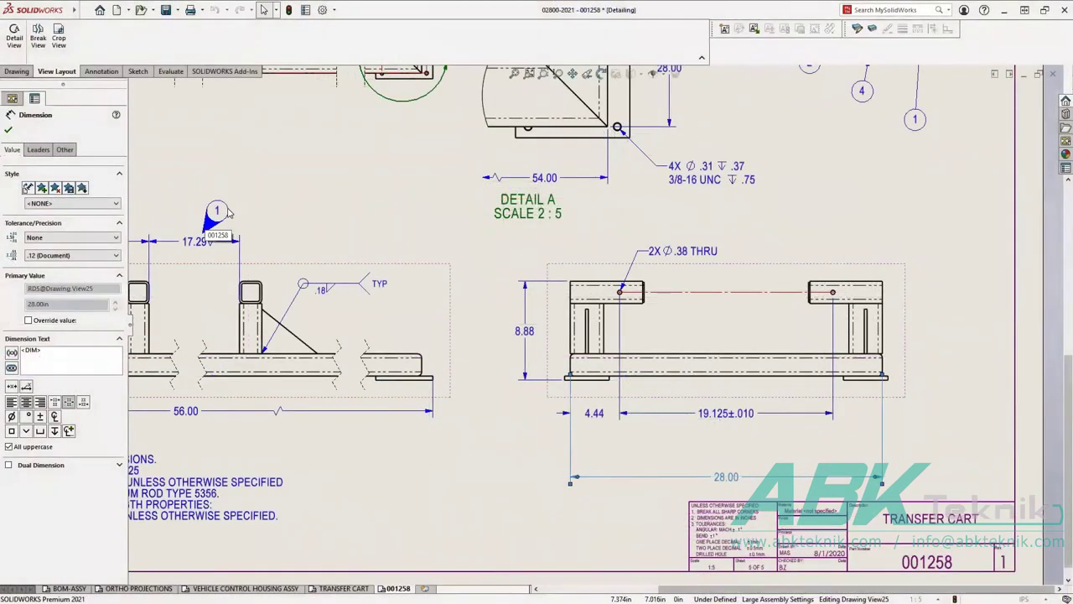
Step: Add a circular balloon with the custom text 2 beneath the hole-spacing dimension in the frame's end view
{"action": "left_click", "coordinate": [101, 71]}
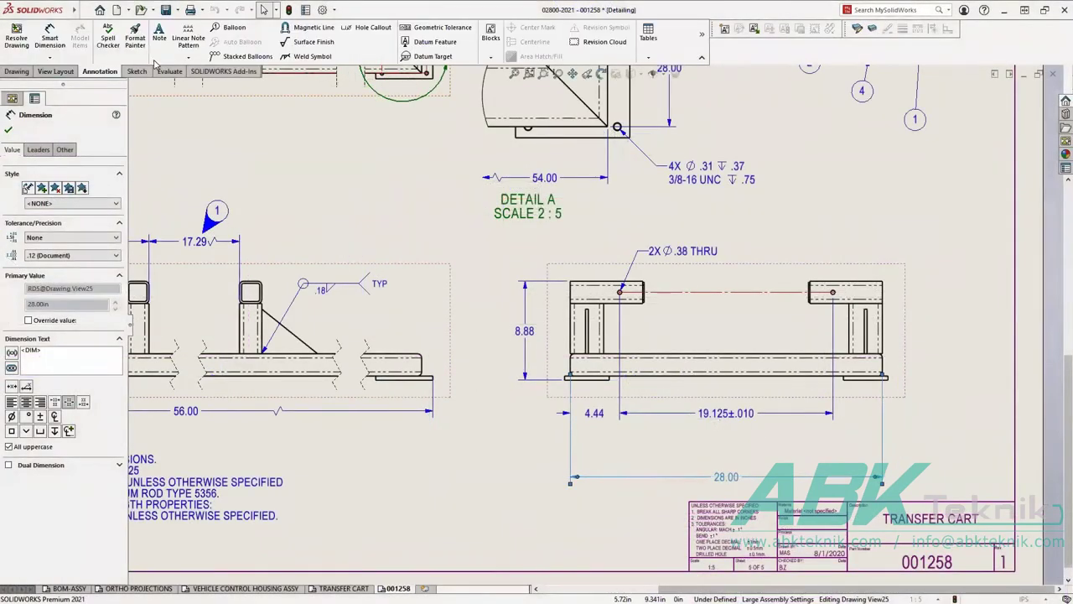
{"action": "left_click", "coordinate": [226, 32]}
{"action": "left_click", "coordinate": [67, 383]}
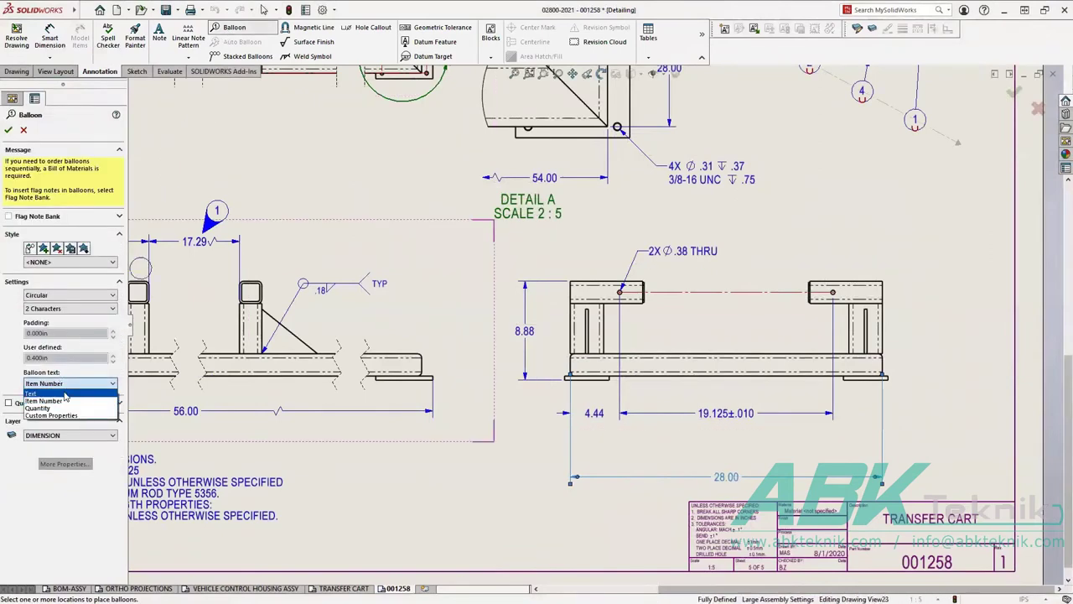
{"action": "left_click", "coordinate": [65, 393]}
{"action": "type", "text": "2"}
{"action": "left_click", "coordinate": [703, 436]}
{"action": "key", "text": "Escape"}
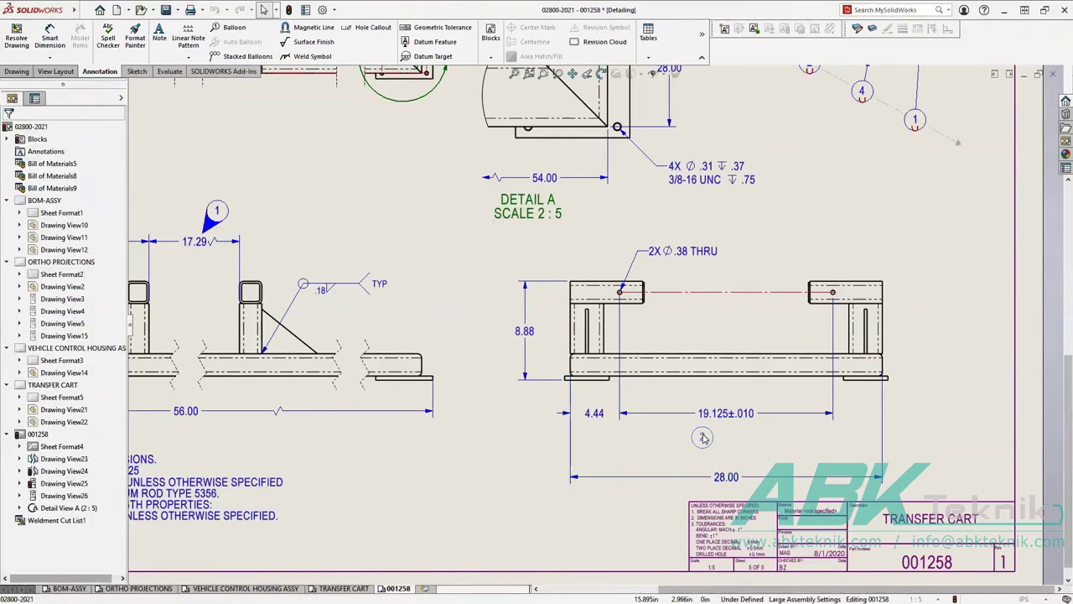
Step: Give balloon 2 a VDA leader
{"action": "left_click", "coordinate": [702, 437]}
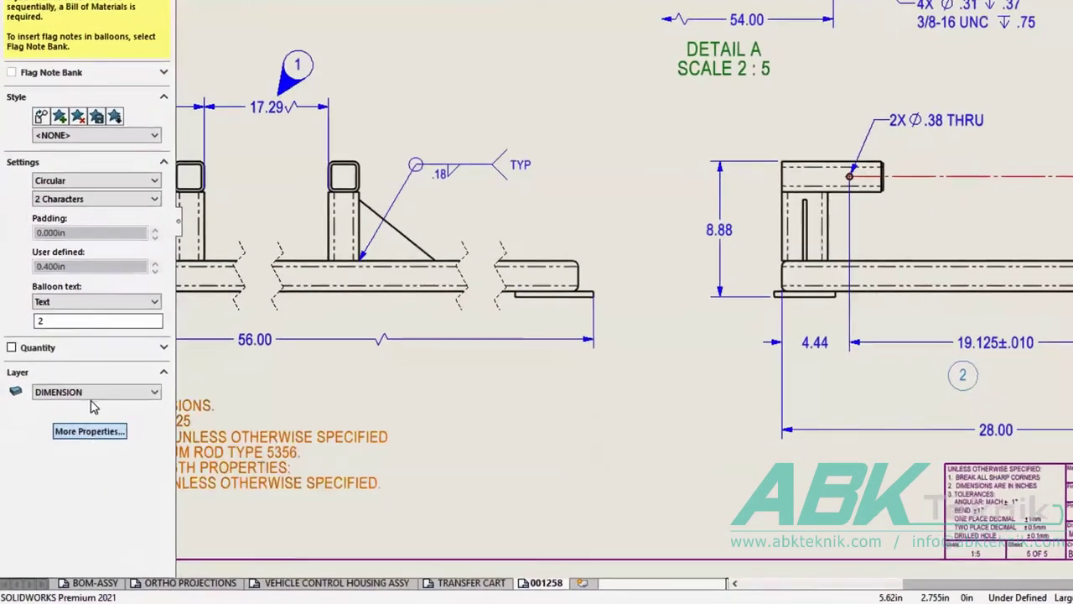
{"action": "left_click", "coordinate": [87, 441]}
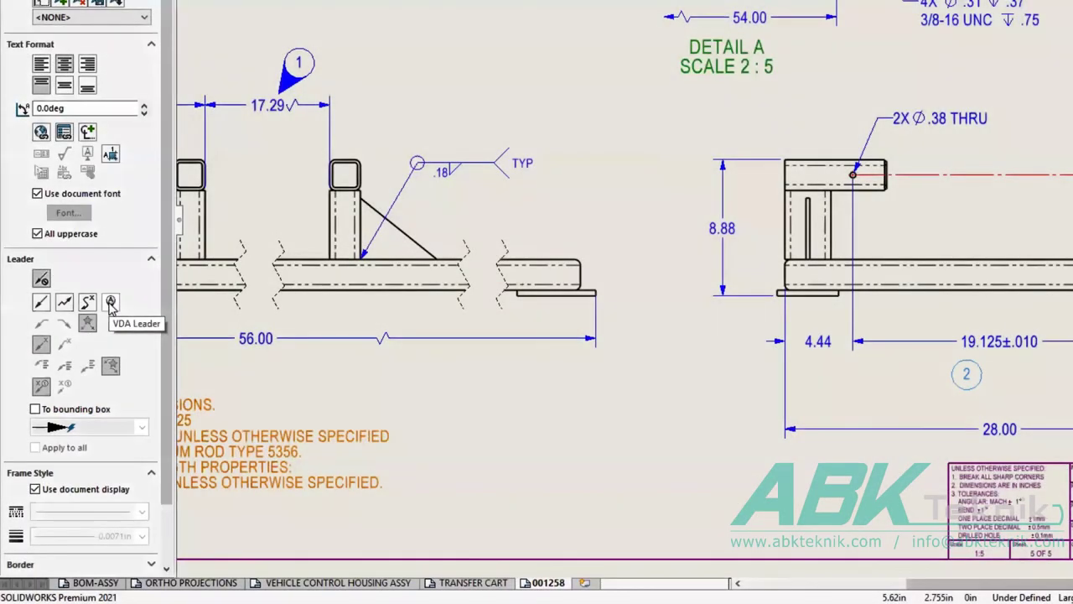
{"action": "left_click", "coordinate": [111, 303]}
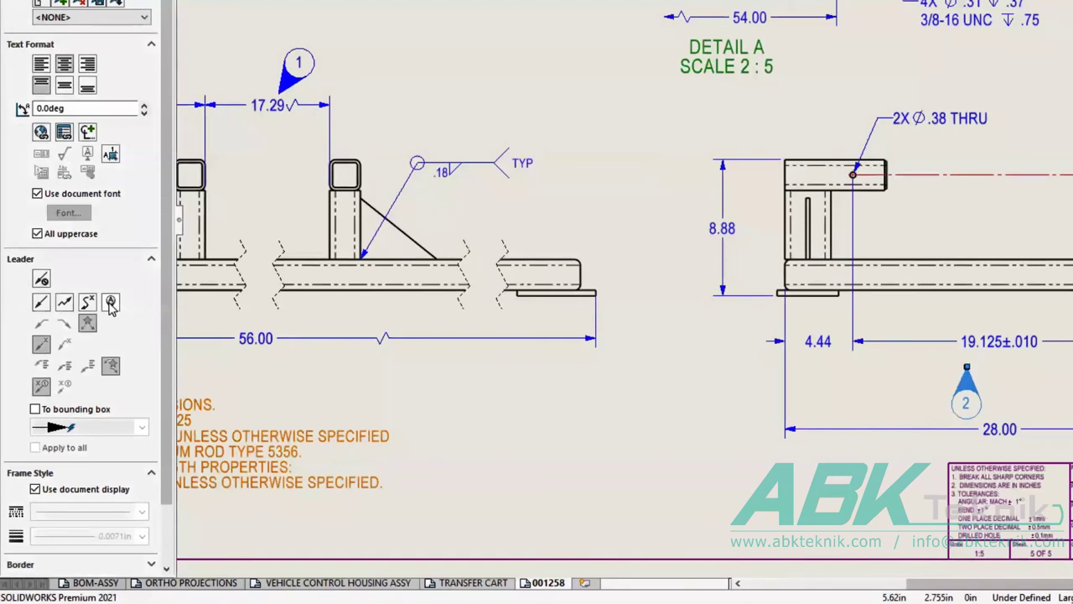
{"action": "key", "text": "Escape"}
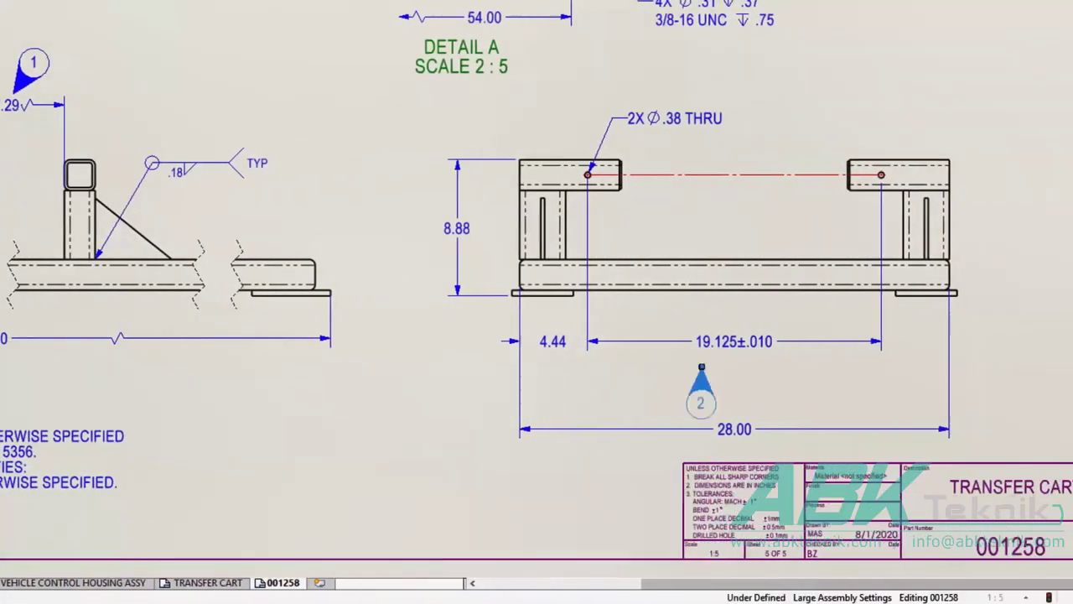
Step: Point balloon 2's flag leader at the hole-spacing dimension, angle the balloon down-left of it, and raise the overall width dimension closer to the view
{"action": "left_click_drag", "start_coordinate": [722, 368], "coordinate": [734, 353]}
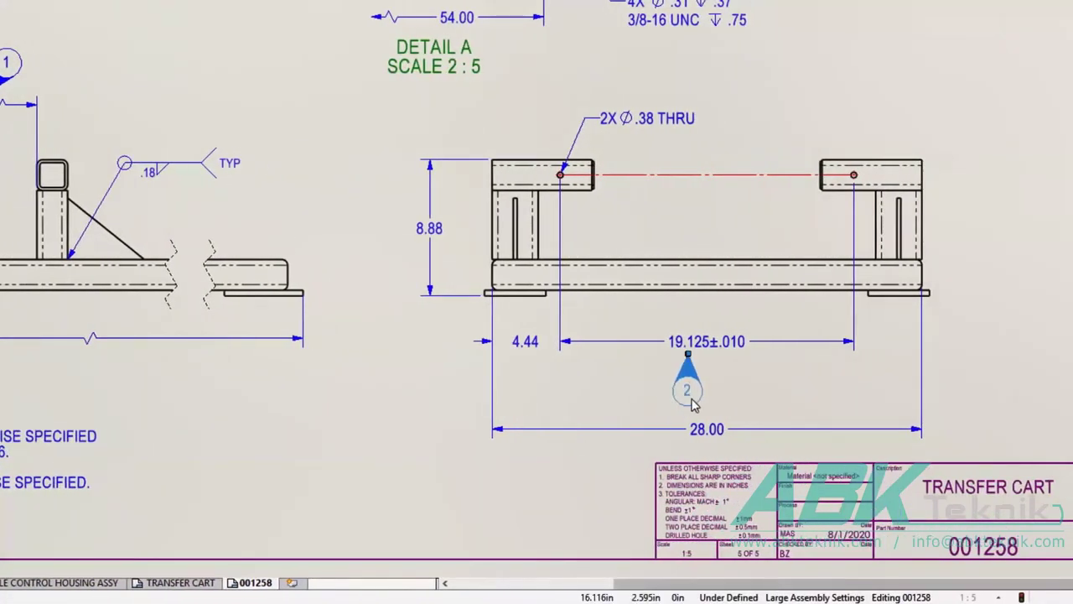
{"action": "left_click_drag", "start_coordinate": [692, 405], "coordinate": [661, 392]}
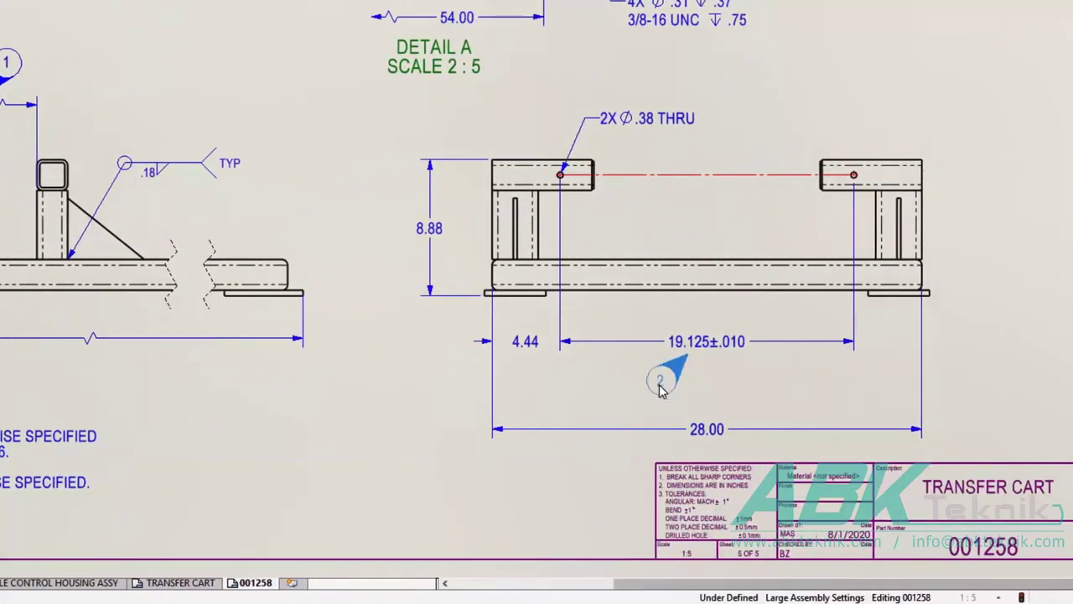
{"action": "left_click_drag", "start_coordinate": [696, 427], "coordinate": [696, 410]}
{"action": "left_click", "coordinate": [691, 433]}
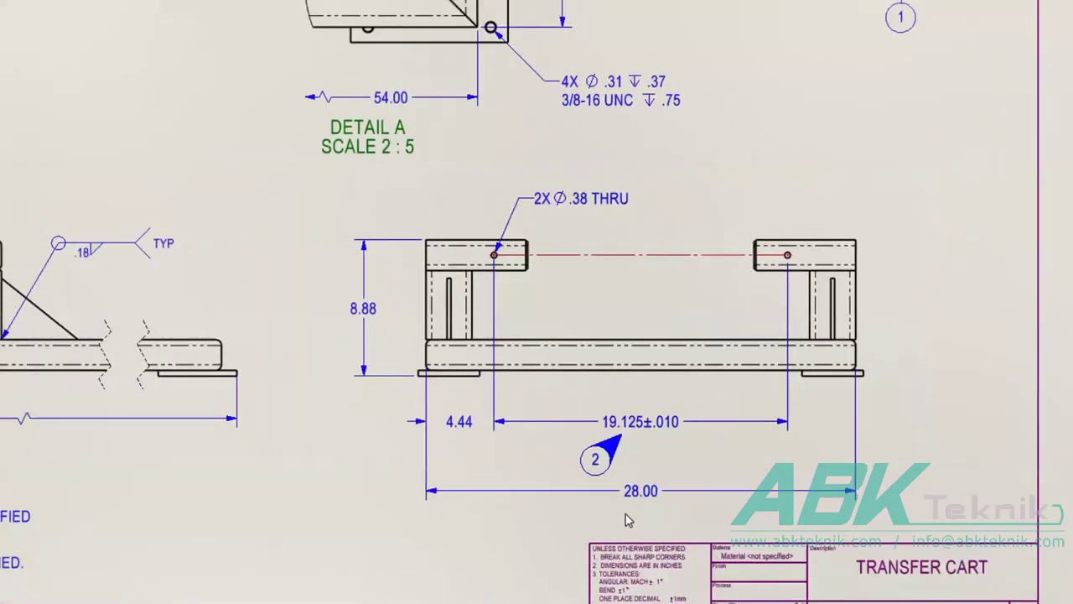
Step: Make the vertical handle line of the paint-roller sketch coincident with the midpoint of the hatched roller's lower edge
{"action": "middle_click_drag", "start_coordinate": [789, 210], "coordinate": [655, 525]}
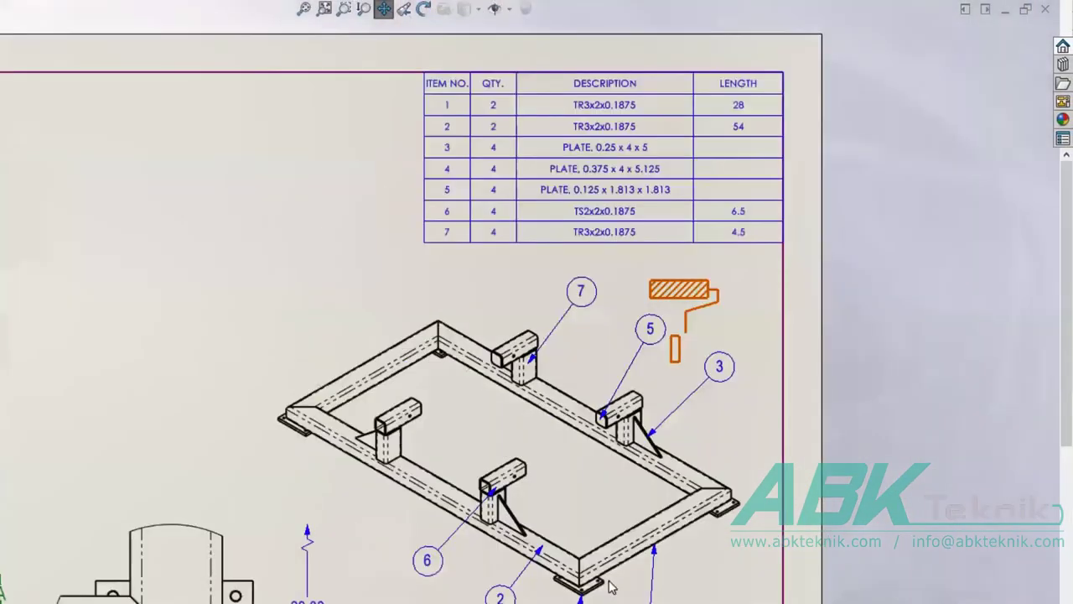
{"action": "scroll", "coordinate": [670, 303], "scroll_direction": "down", "scroll_amount": 5}
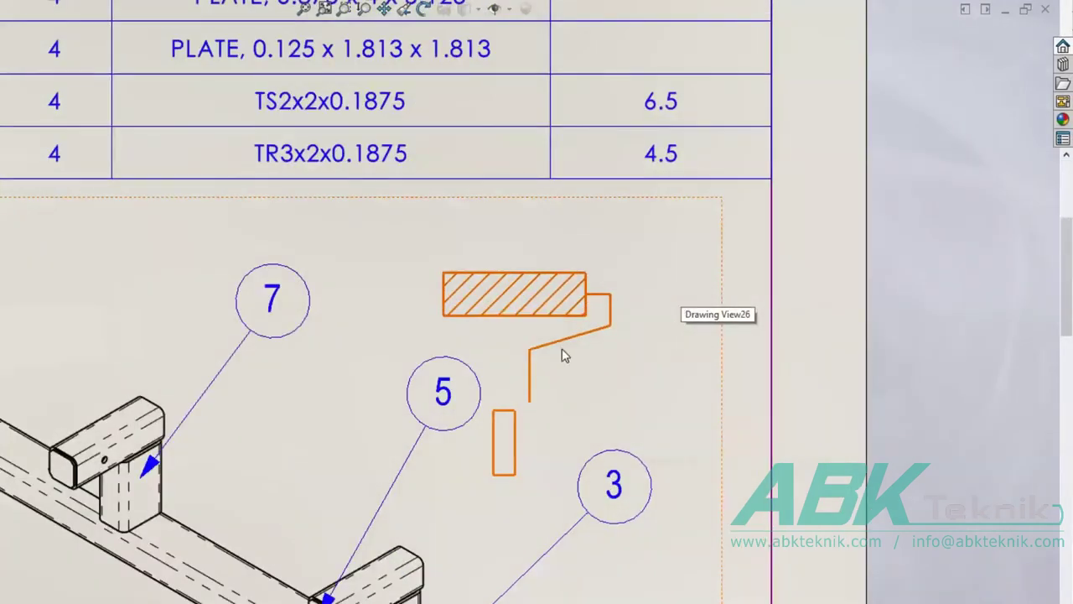
{"action": "left_click", "coordinate": [558, 345]}
{"action": "mouse_move", "coordinate": [529, 348]}
{"action": "left_mouse_down"}
{"action": "mouse_move", "coordinate": [560, 349]}
{"action": "mouse_move", "coordinate": [531, 350]}
{"action": "left_mouse_up"}
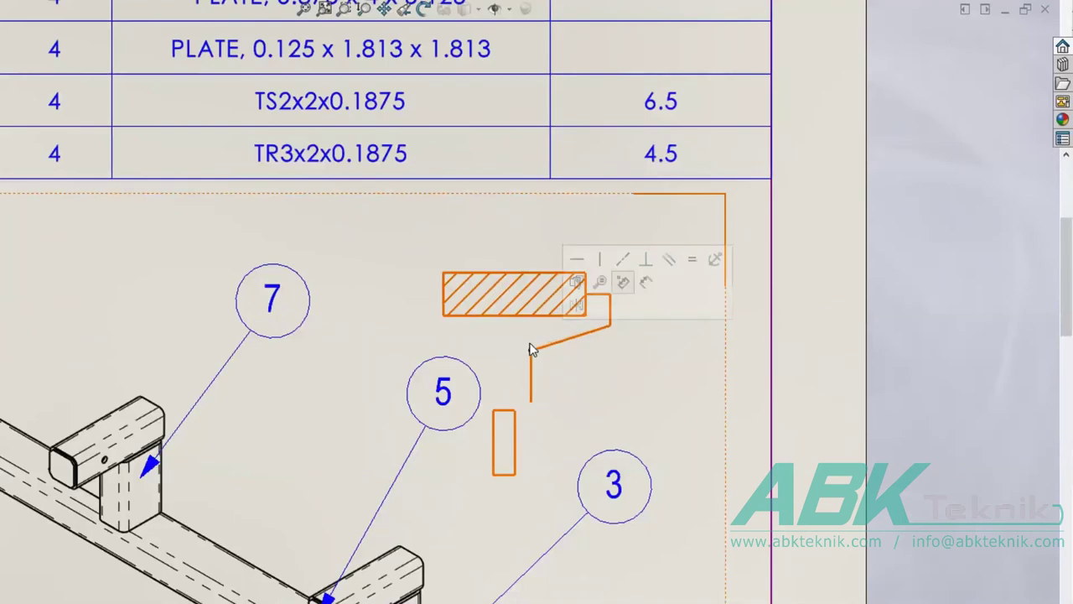
{"action": "right_click", "coordinate": [516, 316]}
{"action": "left_click", "coordinate": [571, 345]}
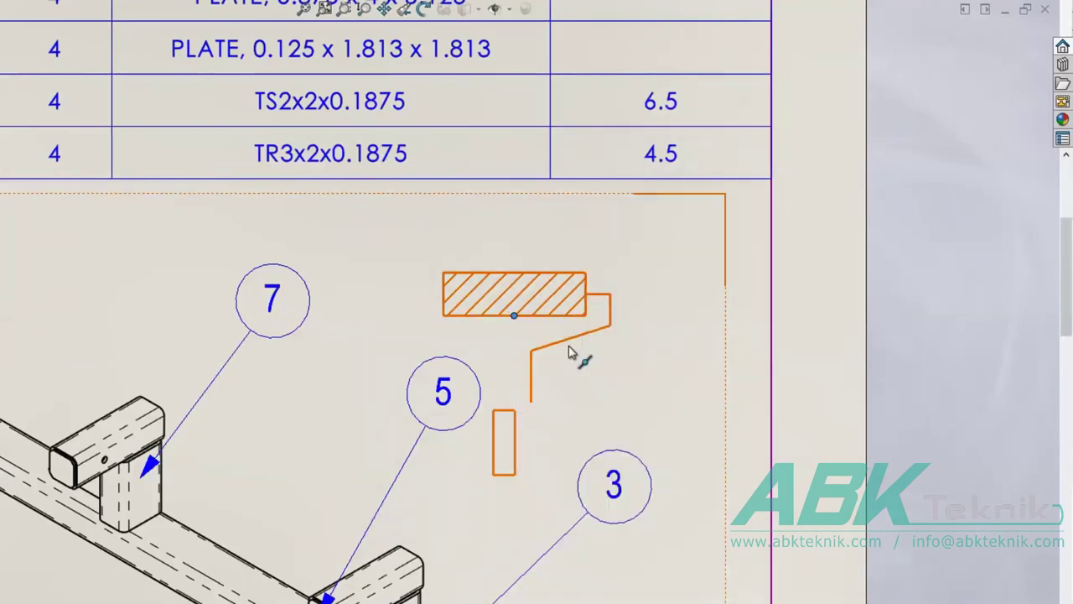
{"action": "left_click", "coordinate": [531, 373], "text": "ctrl"}
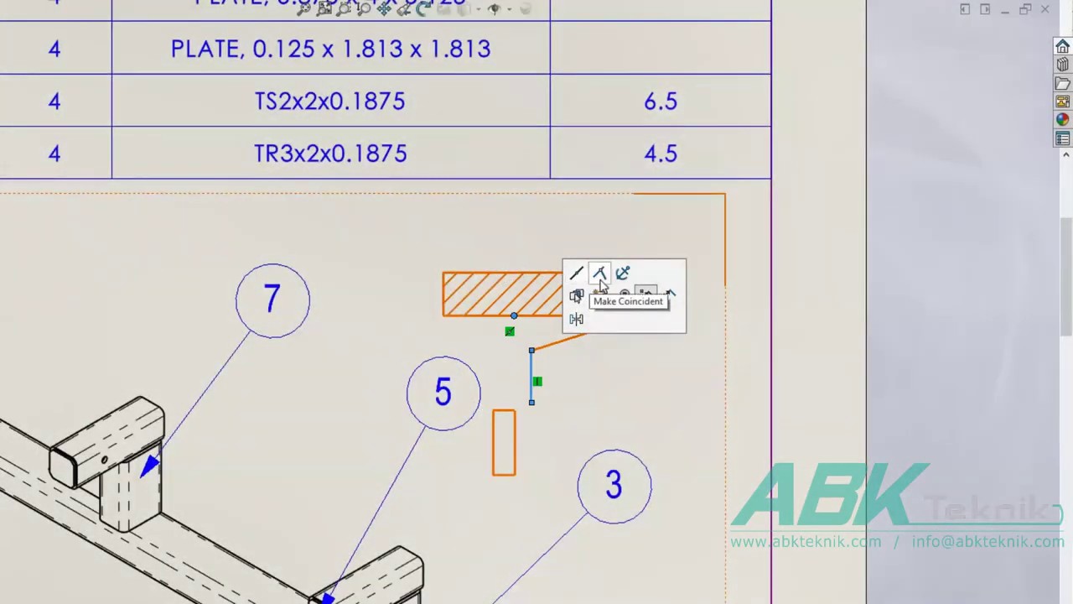
{"action": "left_click", "coordinate": [600, 282]}
{"action": "key", "text": "Escape"}
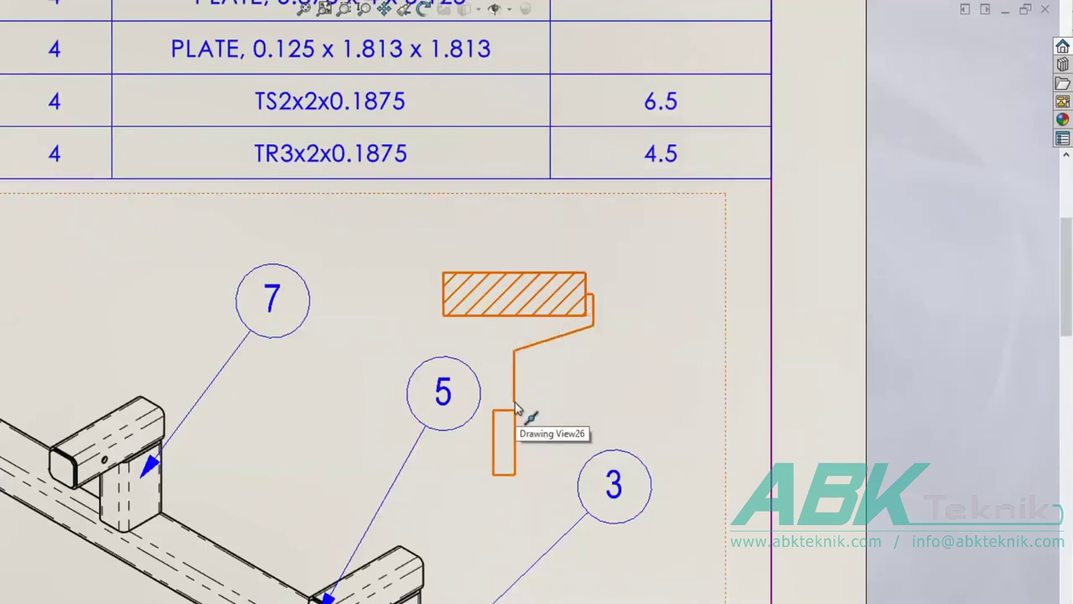
Step: Constrain the lower end of the paint-roller handle line to the midpoint of the grip rectangle's top edge
{"action": "left_click", "coordinate": [514, 403]}
{"action": "left_click", "coordinate": [506, 409], "text": "ctrl"}
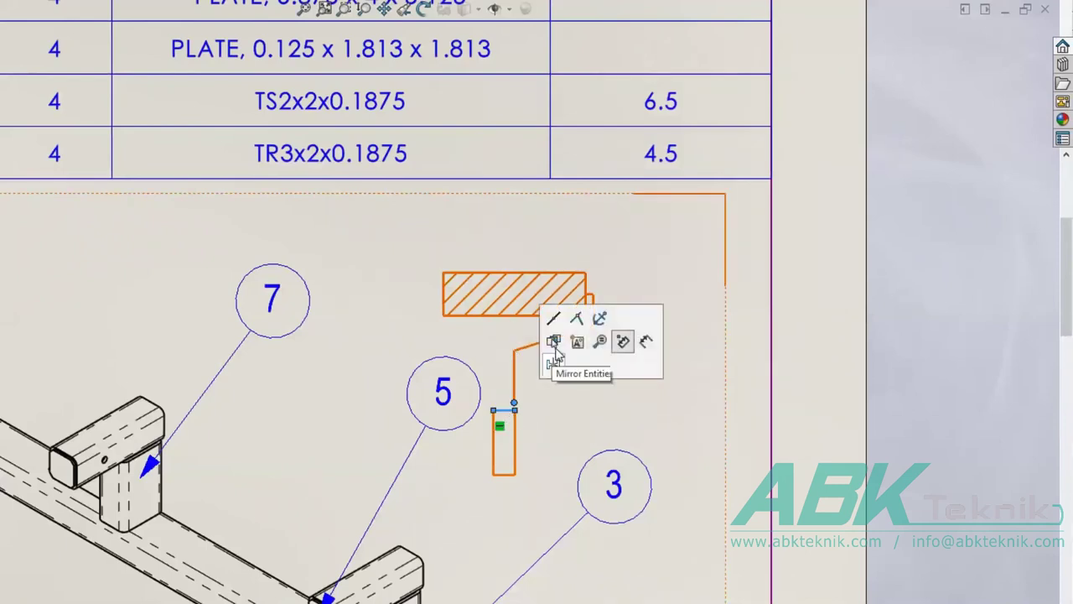
{"action": "left_click", "coordinate": [554, 319]}
{"action": "left_click", "coordinate": [550, 429]}
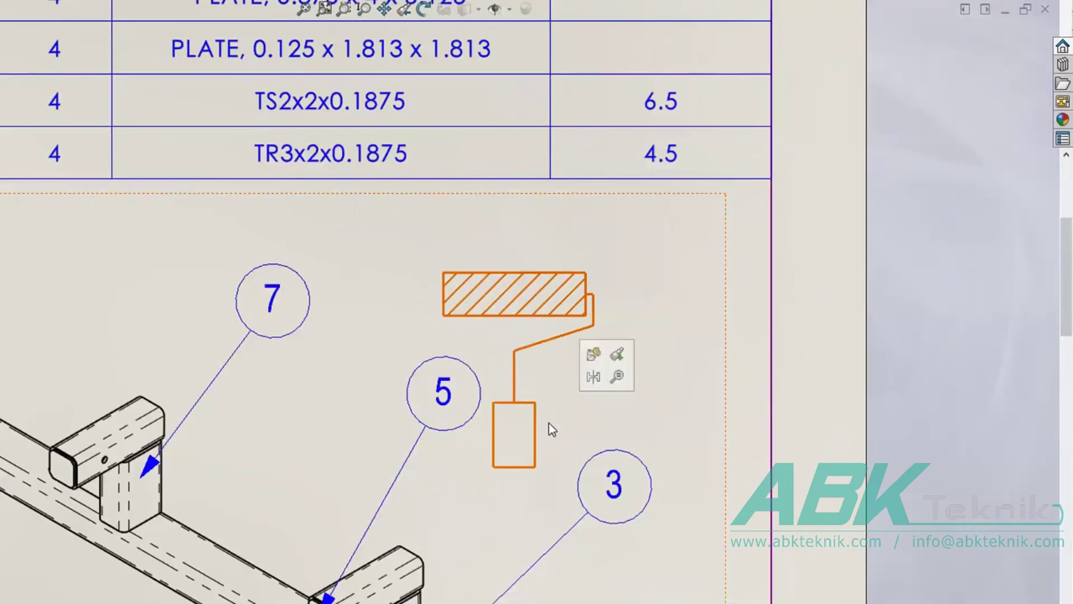
Step: Narrow the paint roller's grip rectangle around the handle line and show the whole sheet
{"action": "left_click_drag", "start_coordinate": [537, 440], "coordinate": [521, 442]}
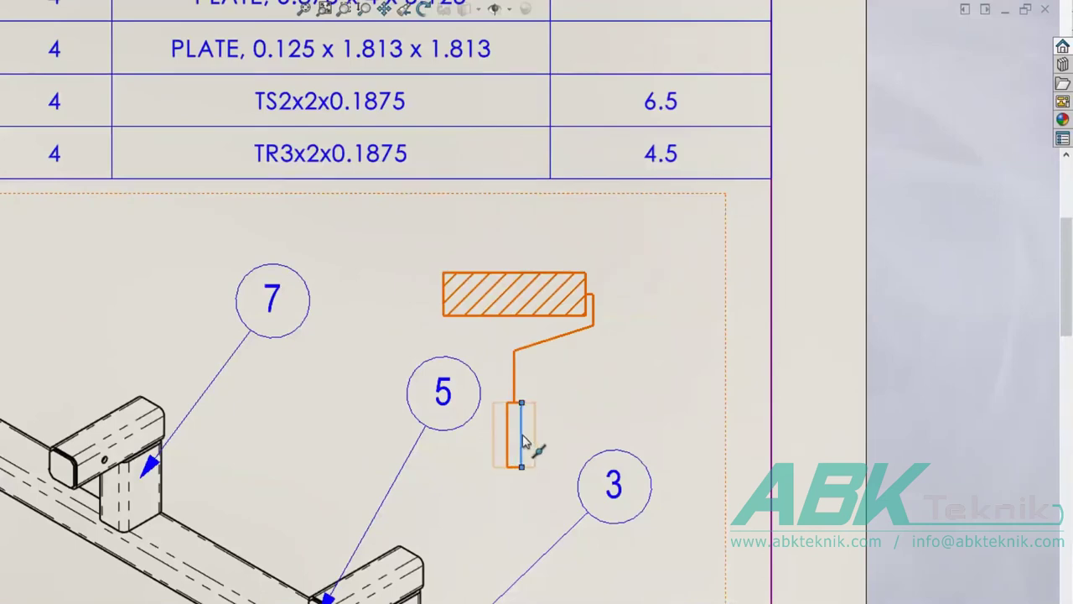
{"action": "left_click", "coordinate": [717, 465]}
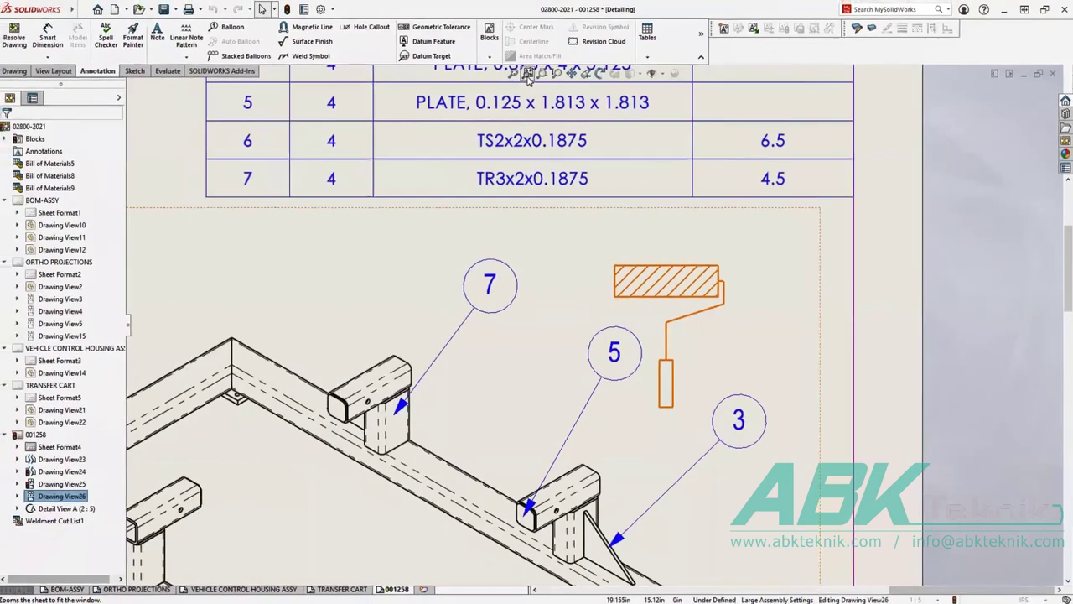
{"action": "left_click", "coordinate": [447, 53]}
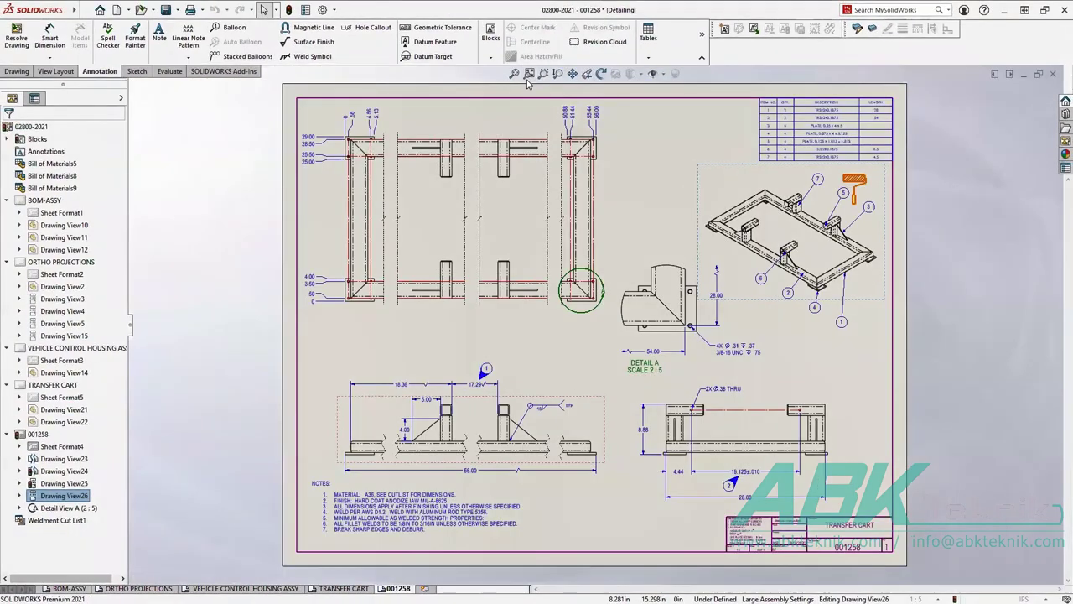